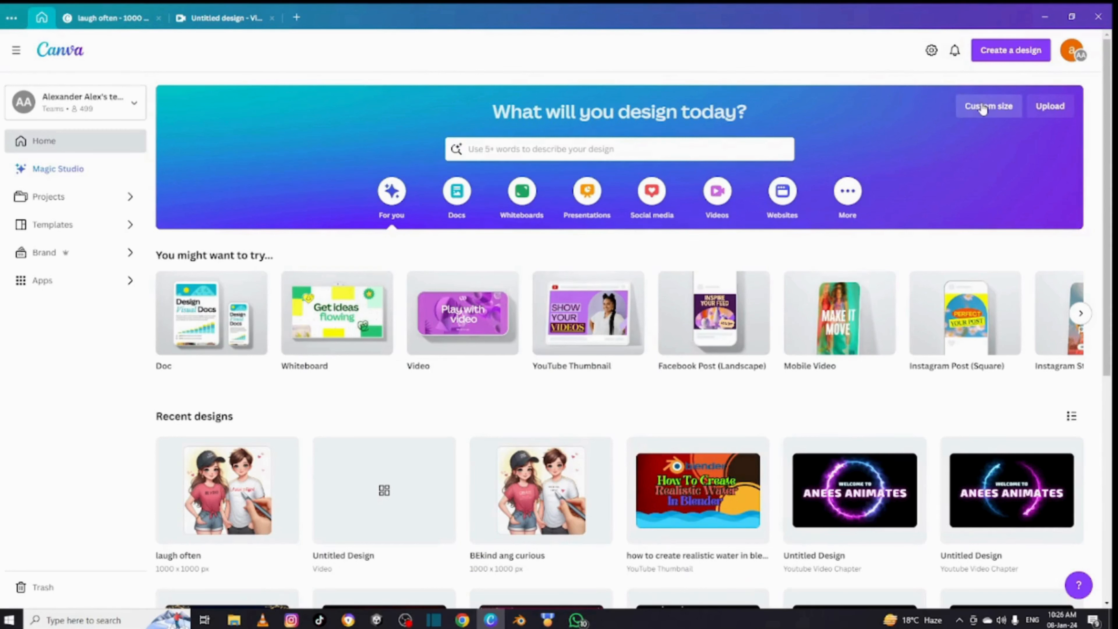
- Create a new custom-size design 1000 px wide and 1000 px high
{"action": "left_click", "coordinate": [983, 109]}
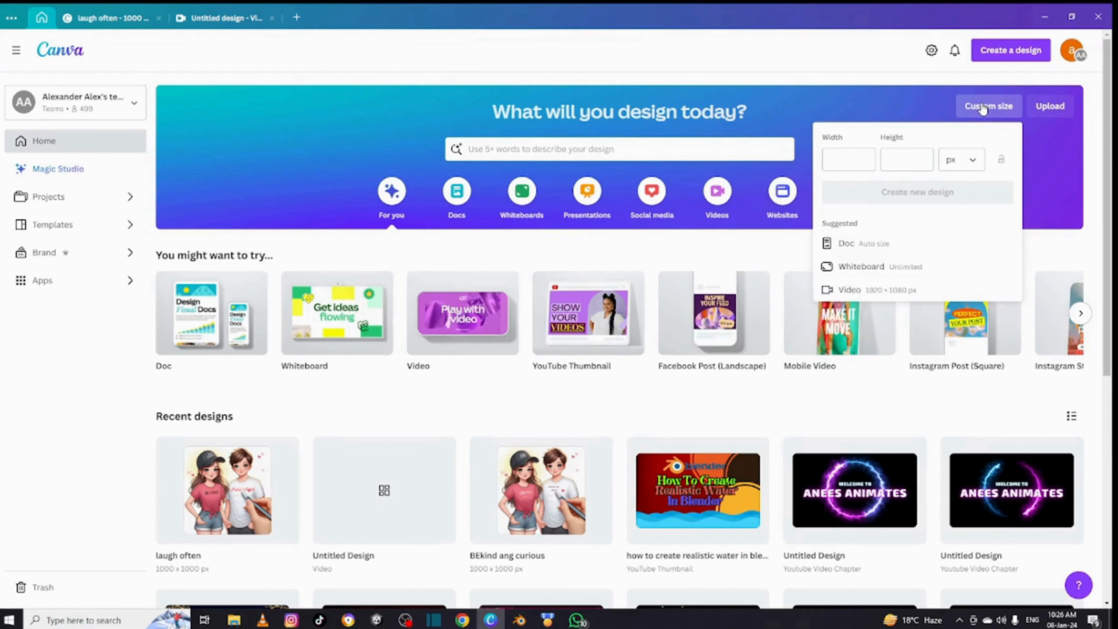
{"action": "left_click", "coordinate": [860, 157]}
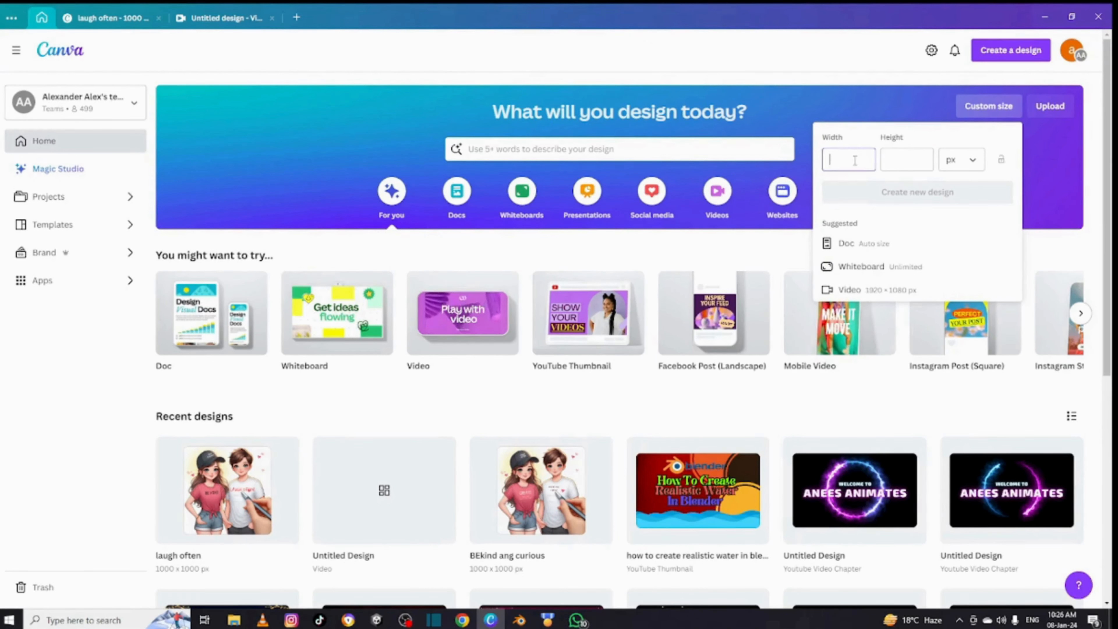
{"action": "type", "text": "1000"}
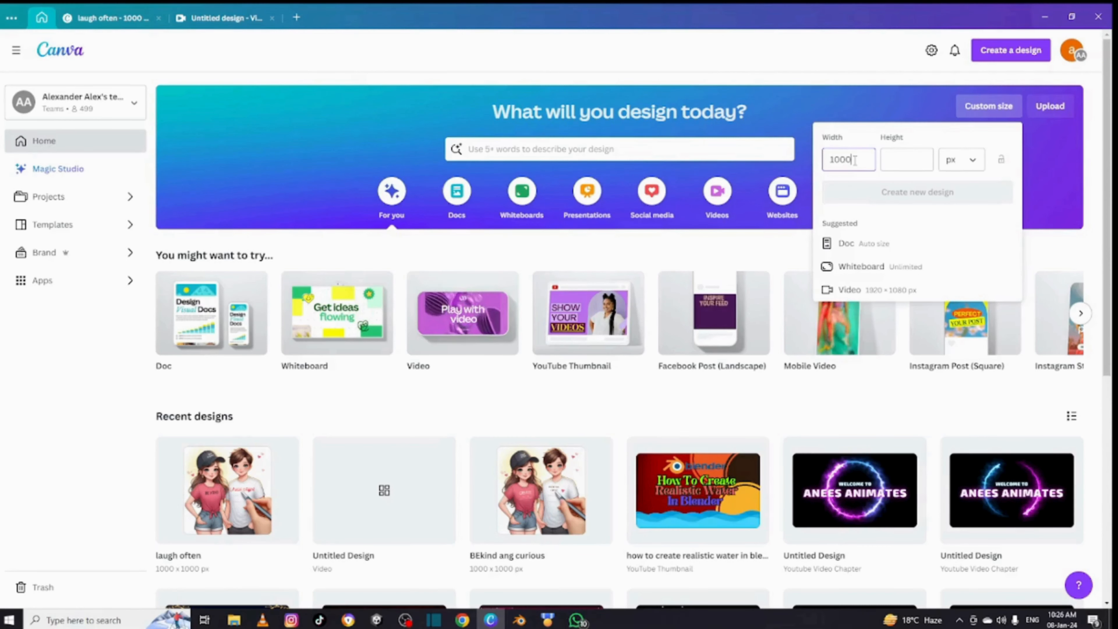
{"action": "left_click", "coordinate": [897, 160]}
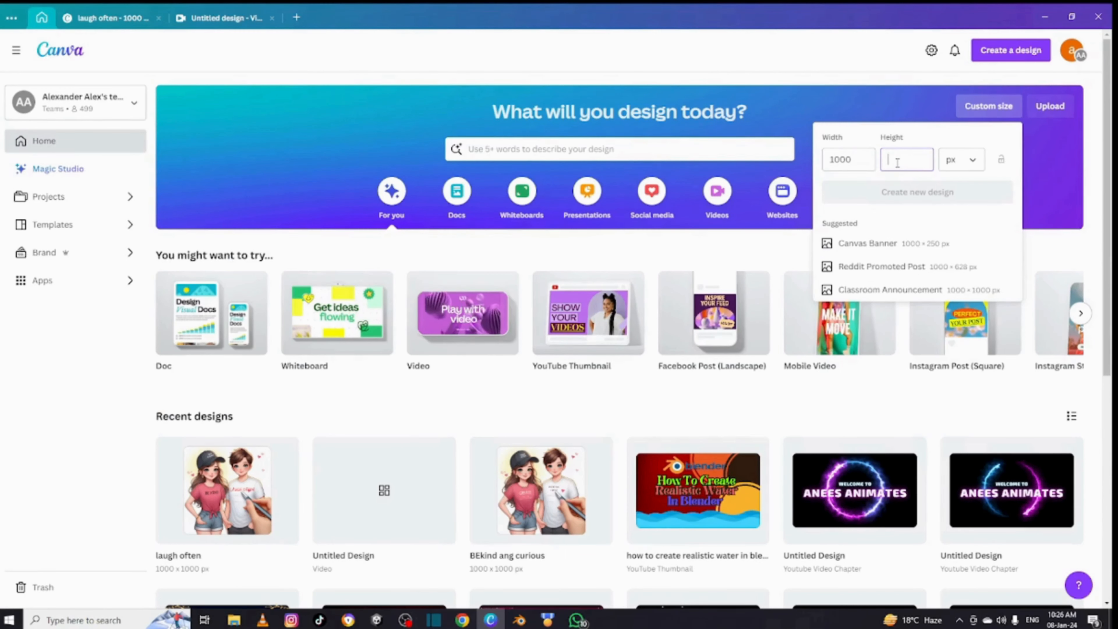
{"action": "type", "text": "1000"}
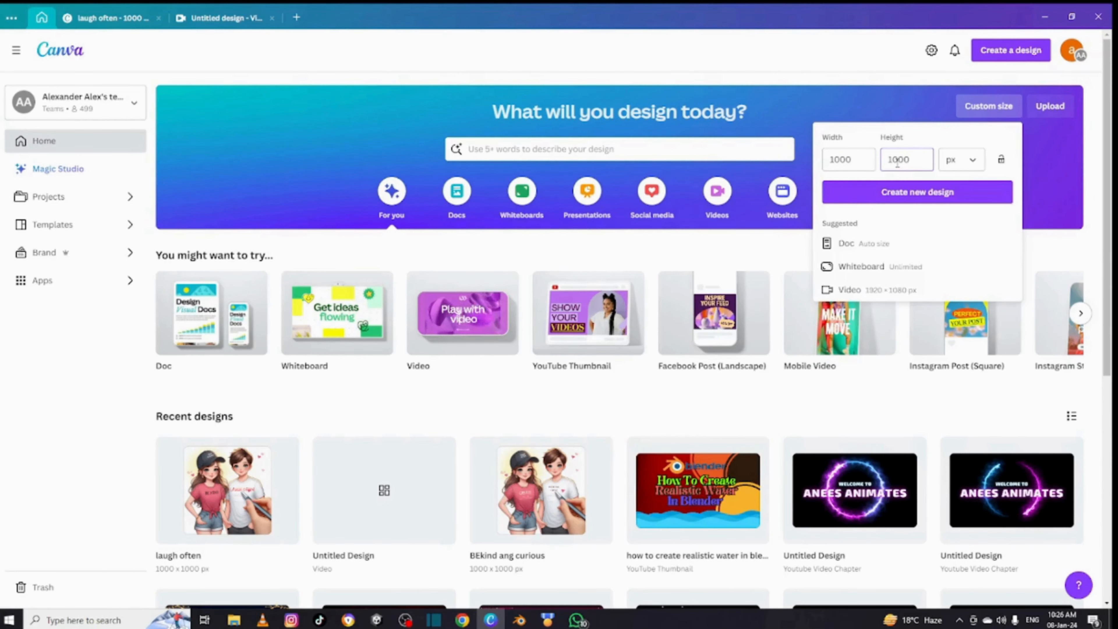
{"action": "left_click", "coordinate": [935, 195]}
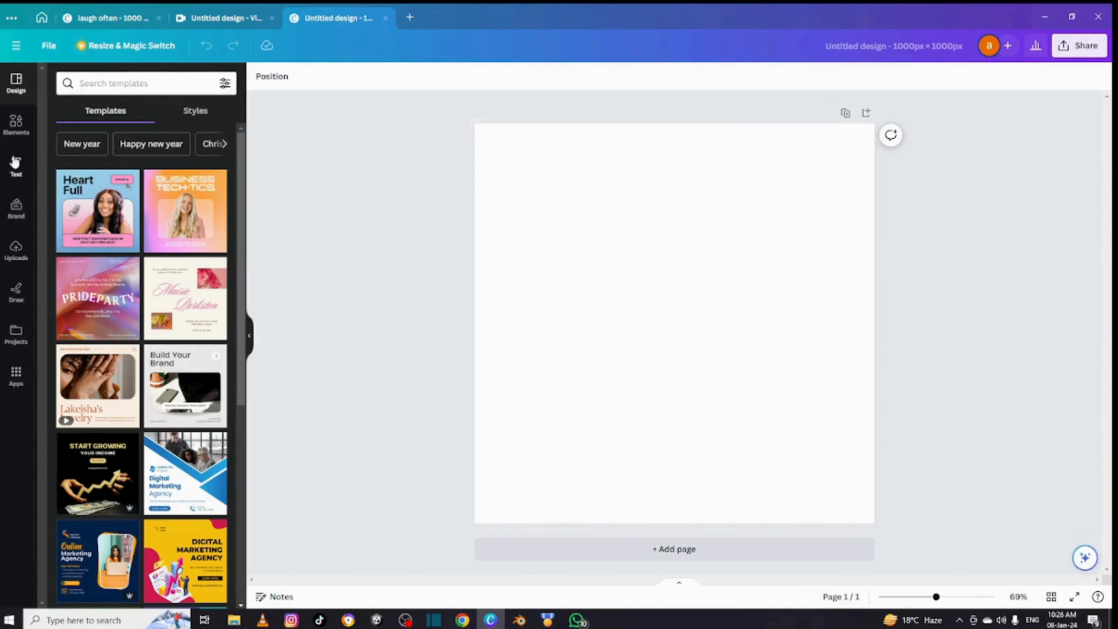
- Add the uploaded photo of the man in the "OCCUPY MARS" shirt and set it as the page background
{"action": "left_click", "coordinate": [15, 253]}
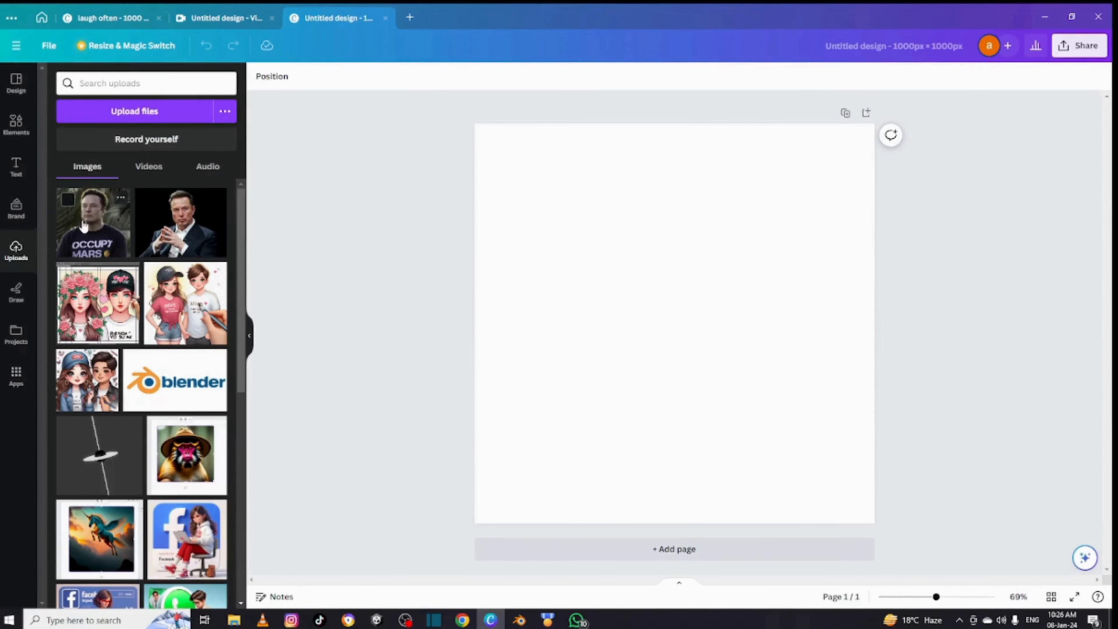
{"action": "left_click", "coordinate": [94, 216]}
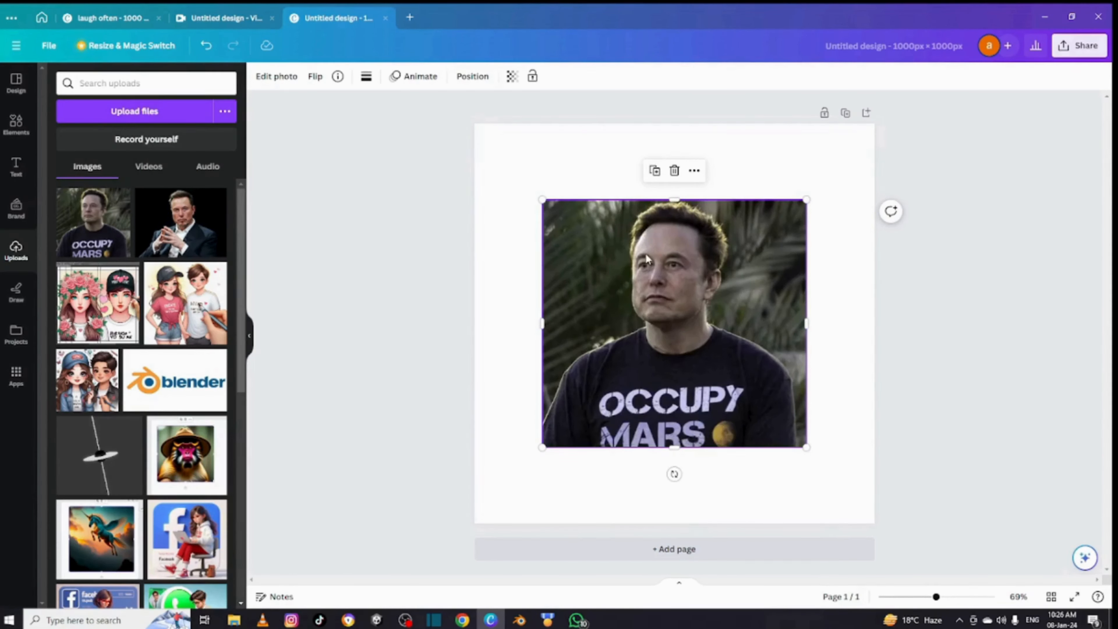
{"action": "right_click", "coordinate": [646, 259]}
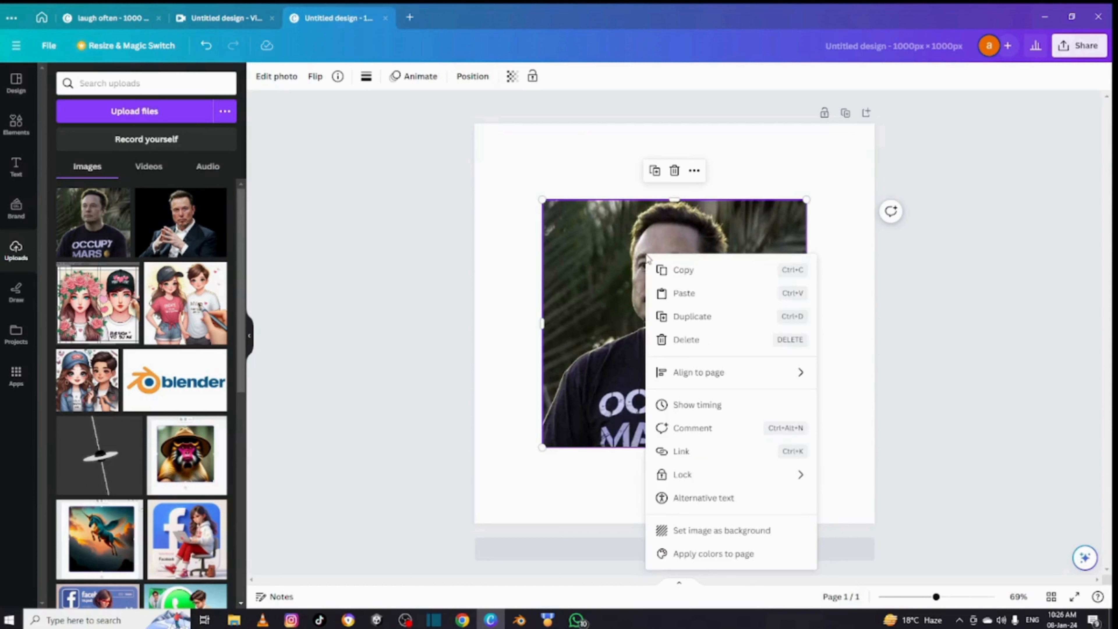
{"action": "left_click", "coordinate": [705, 532]}
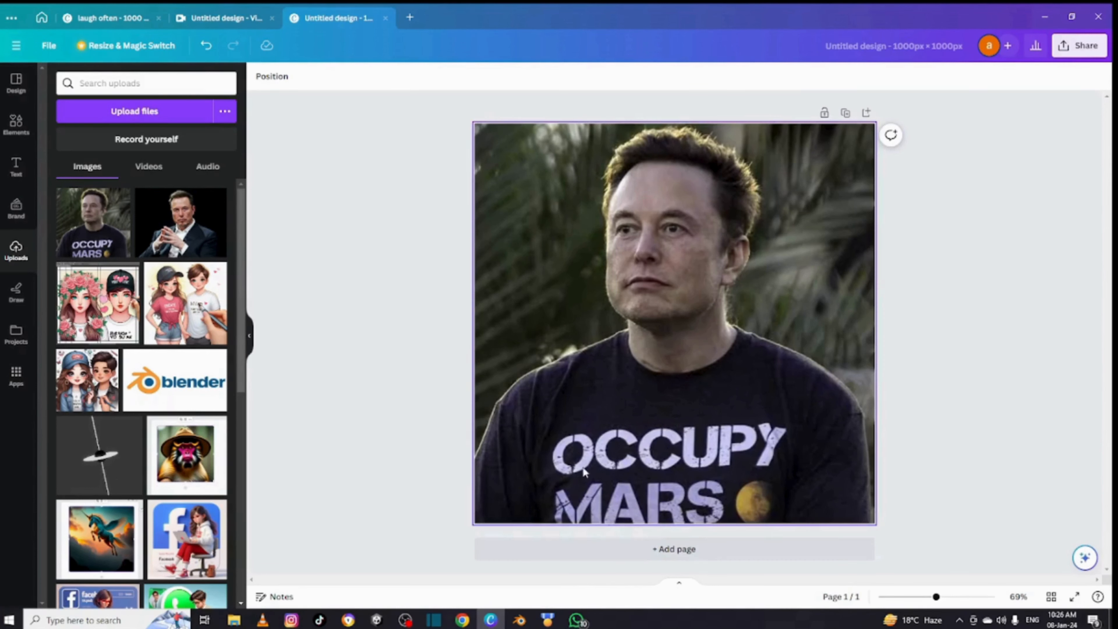
- Extract the shirt lettering from the background photo as editable text with Grab Text
{"action": "left_click", "coordinate": [586, 441]}
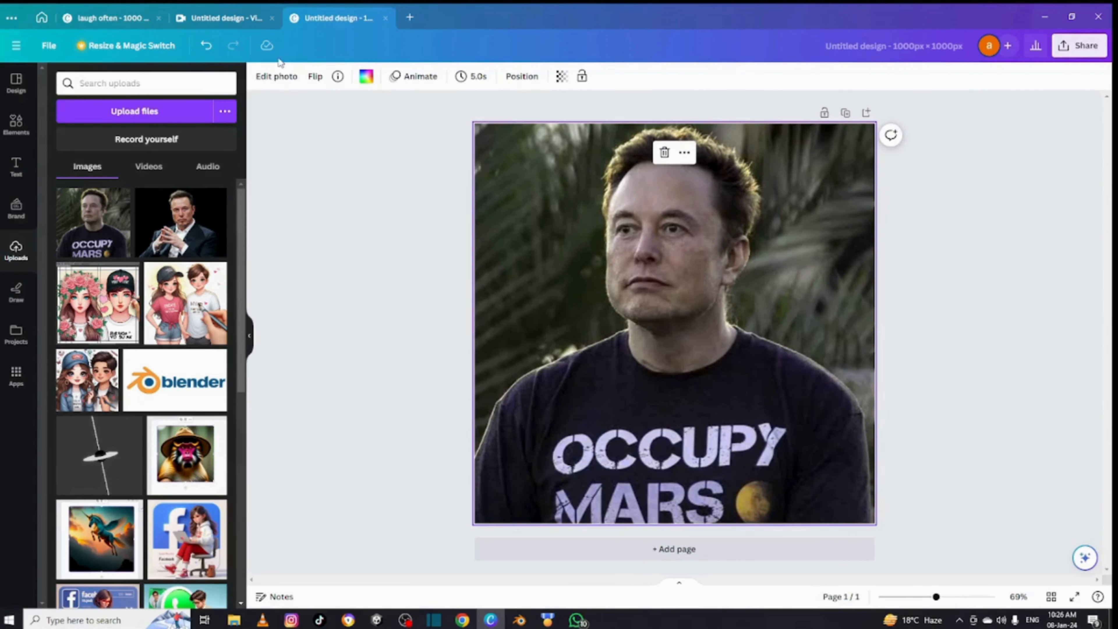
{"action": "left_click", "coordinate": [270, 80]}
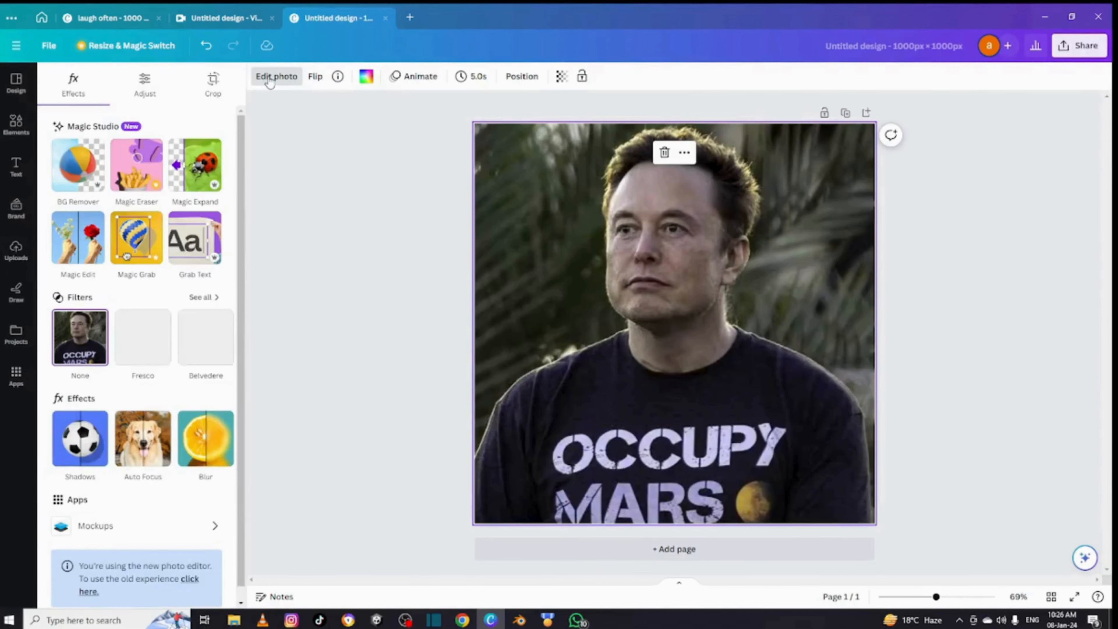
{"action": "left_click", "coordinate": [189, 255]}
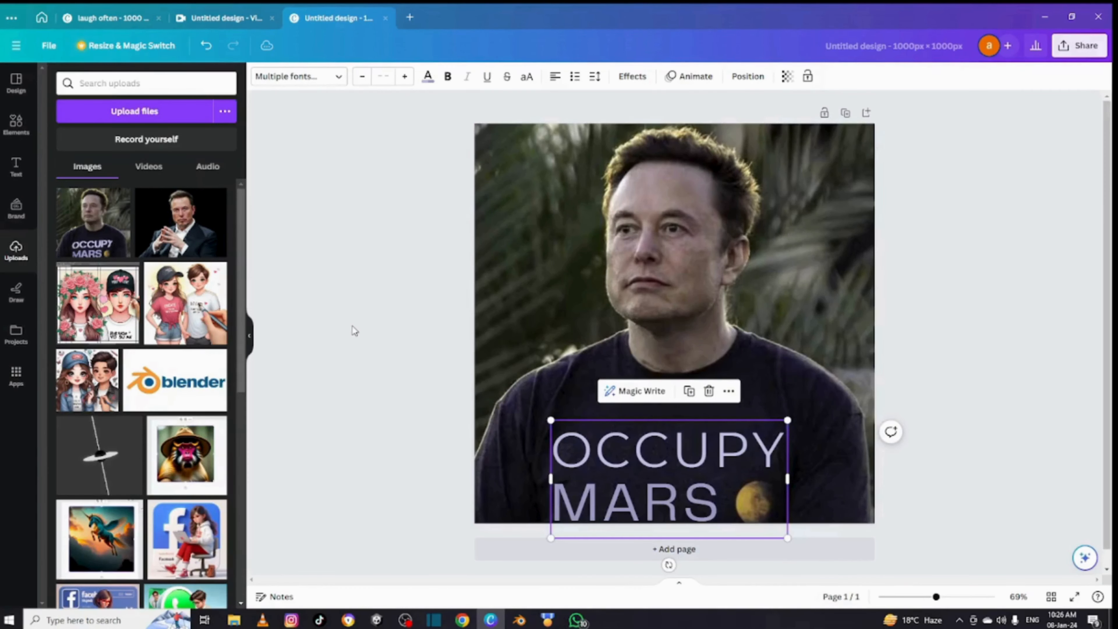
- Replace the grabbed shirt text with "learn to earn minds" and switch it to uppercase
{"action": "double_click", "coordinate": [719, 498]}
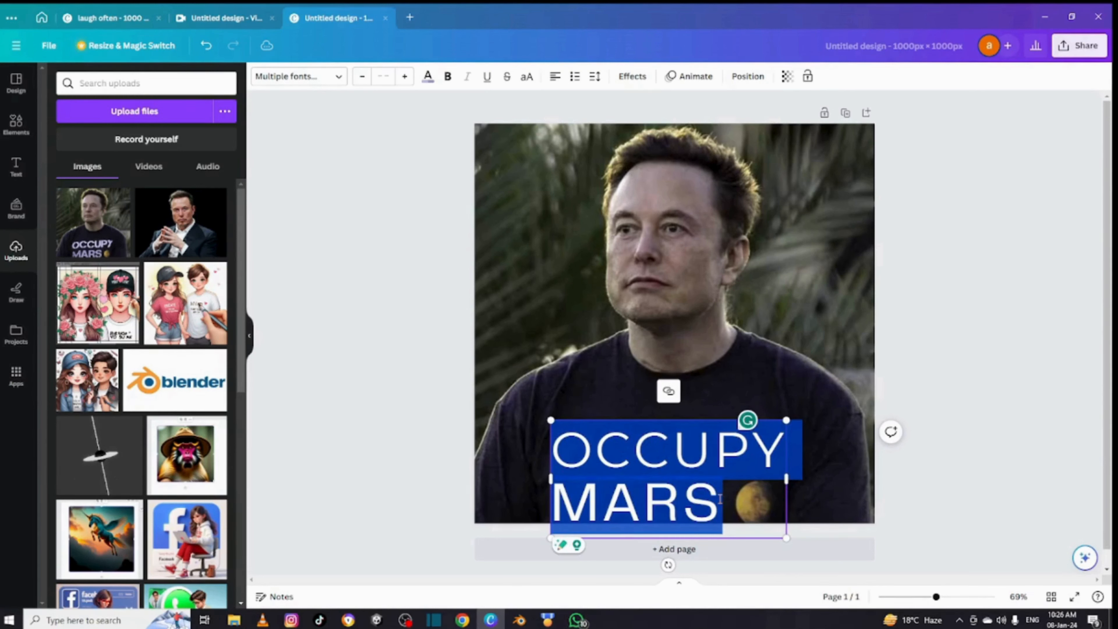
{"action": "key", "text": "BackSpace"}
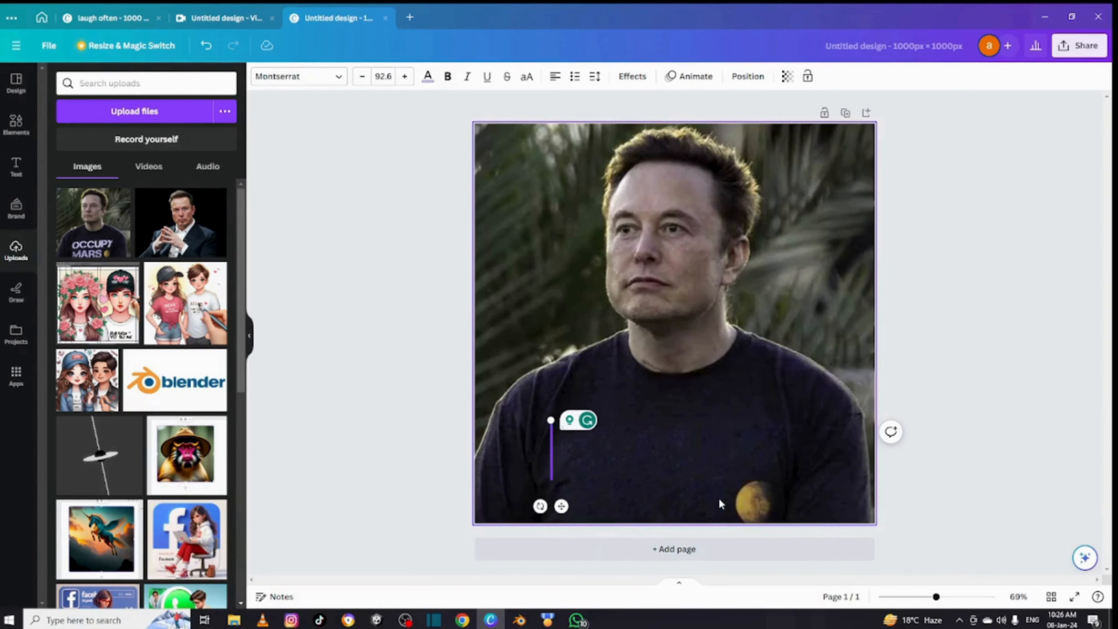
{"action": "type", "text": "learn"}
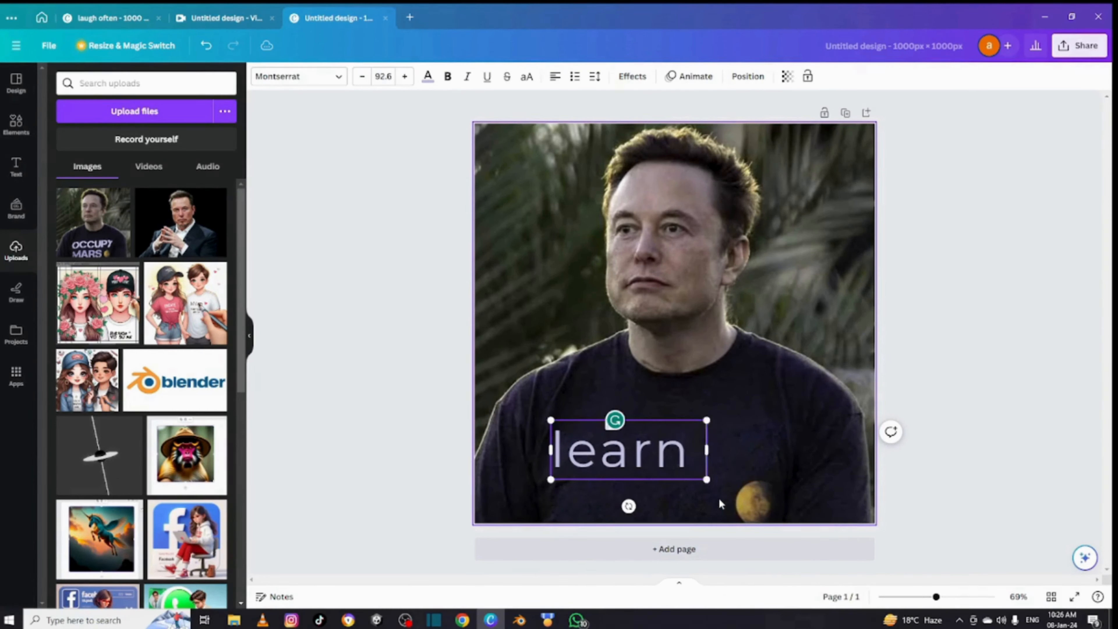
{"action": "type", "text": " to earn minds"}
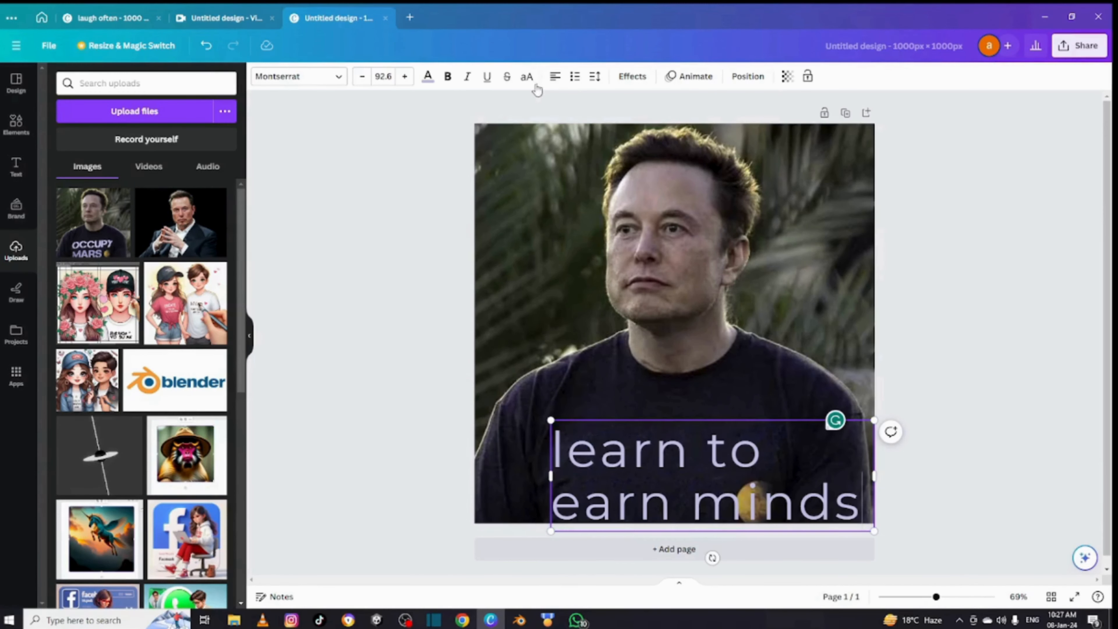
{"action": "left_click", "coordinate": [527, 76]}
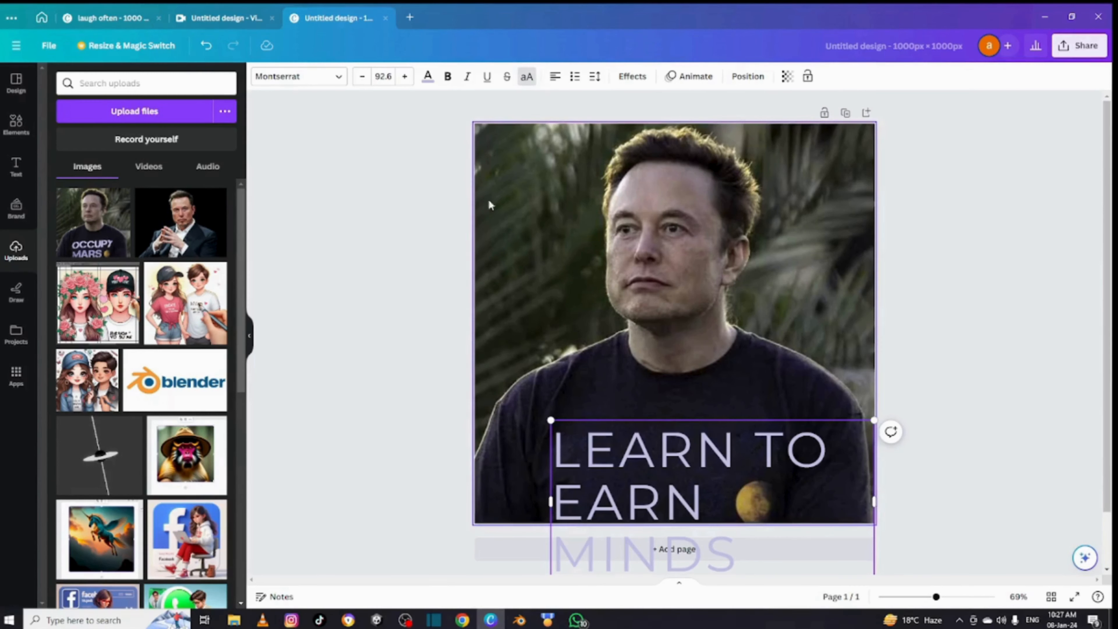
- Reduce the font size of the shirt text to 54.6
{"action": "left_click", "coordinate": [362, 78]}
{"action": "left_click", "coordinate": [362, 77]}
{"action": "left_click", "coordinate": [362, 77]}
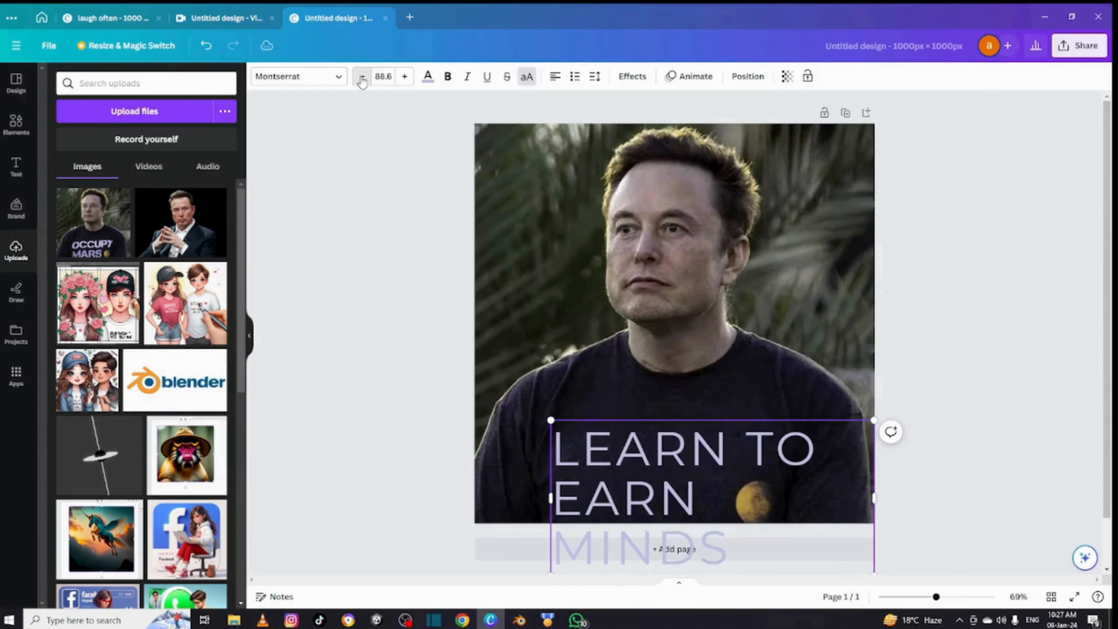
{"action": "left_click", "coordinate": [362, 78]}
{"action": "left_click", "coordinate": [362, 78]}
{"action": "left_click", "coordinate": [361, 78]}
{"action": "left_click", "coordinate": [362, 78]}
{"action": "left_click", "coordinate": [362, 77]}
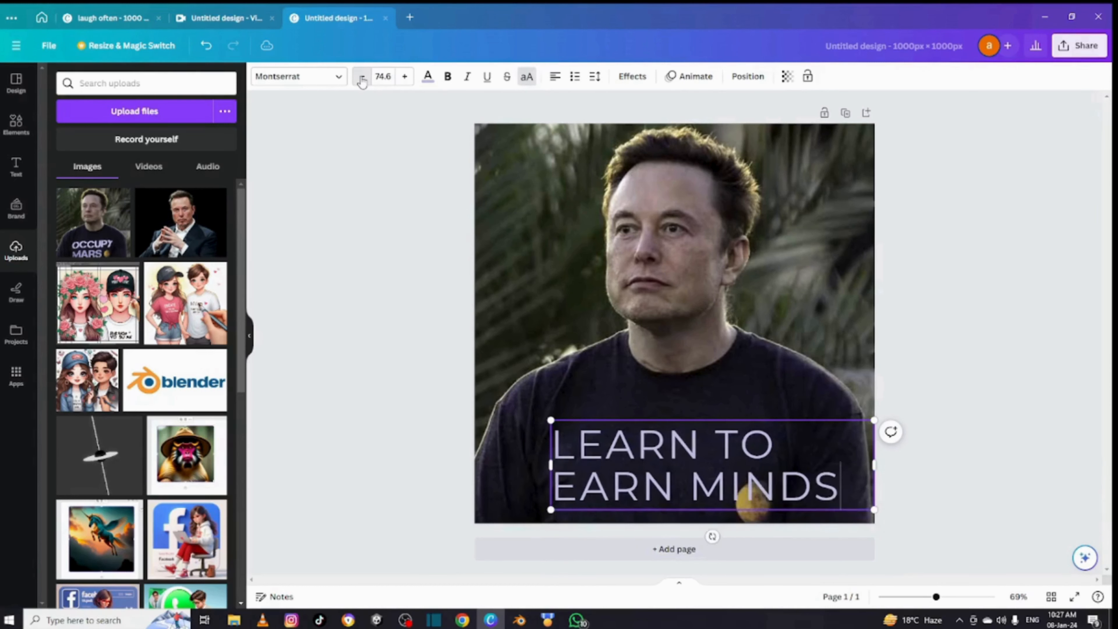
{"action": "left_click", "coordinate": [362, 77]}
{"action": "left_click", "coordinate": [362, 77]}
{"action": "left_click", "coordinate": [362, 78]}
{"action": "left_click", "coordinate": [362, 78]}
{"action": "left_click", "coordinate": [362, 77]}
{"action": "left_click", "coordinate": [362, 78]}
{"action": "left_click", "coordinate": [362, 77]}
{"action": "left_click", "coordinate": [362, 77]}
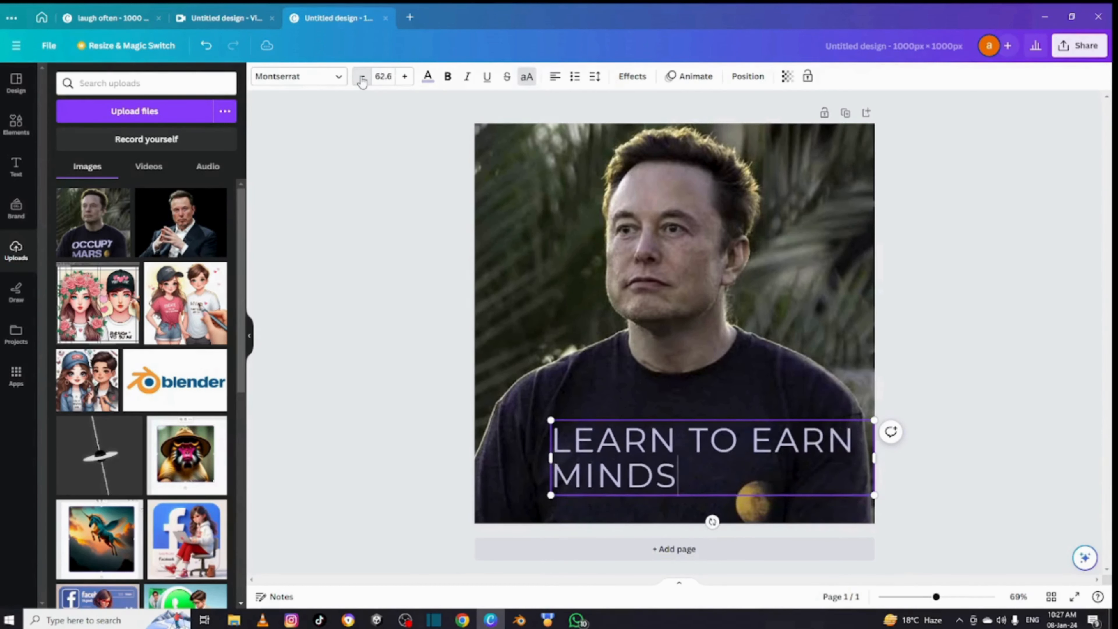
{"action": "left_click", "coordinate": [362, 77]}
{"action": "left_click", "coordinate": [362, 78]}
{"action": "left_click", "coordinate": [362, 78]}
{"action": "left_click", "coordinate": [362, 77]}
{"action": "left_click", "coordinate": [362, 77]}
{"action": "left_click", "coordinate": [362, 78]}
{"action": "left_click", "coordinate": [362, 78]}
{"action": "left_click", "coordinate": [362, 77]}
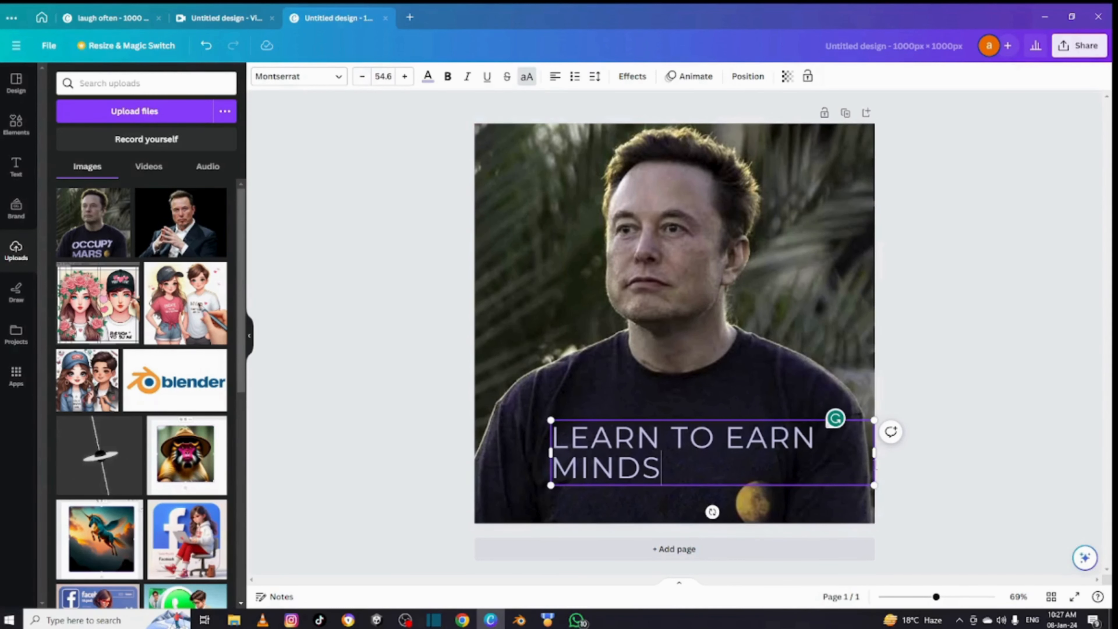
- Narrow the text box so "EARN MINDS" wraps onto the second line, and move it to the middle of the shirt
{"action": "left_click_drag", "start_coordinate": [874, 456], "coordinate": [777, 455]}
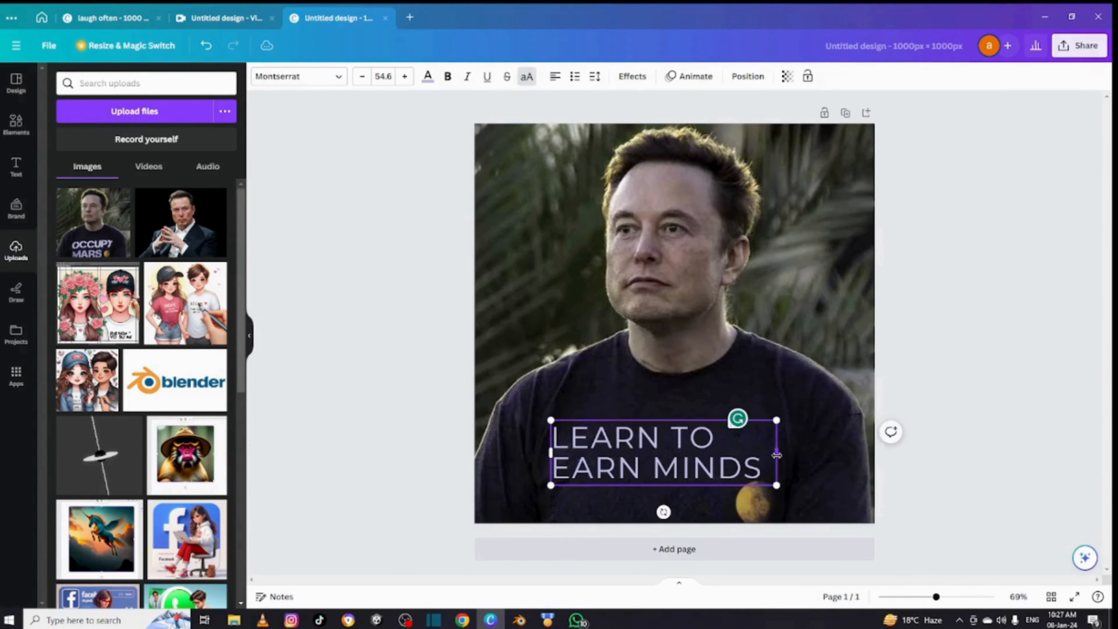
{"action": "left_click", "coordinate": [440, 423]}
{"action": "left_click_drag", "start_coordinate": [656, 468], "coordinate": [683, 453]}
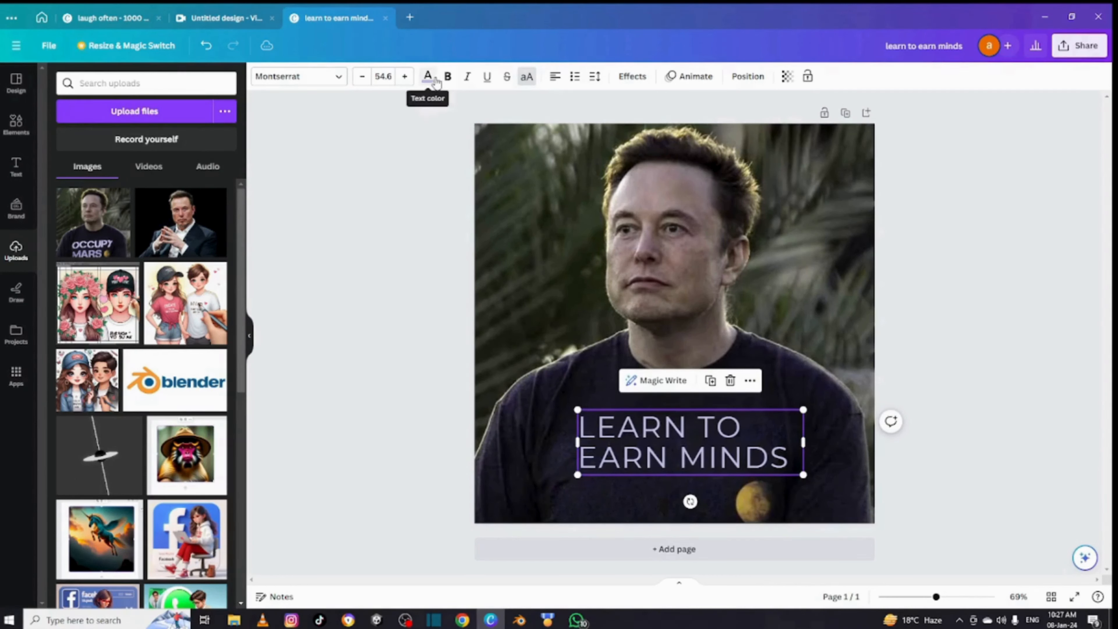
- Change the shirt text's font to Canva Sans and center-align its lines
{"action": "left_click", "coordinate": [339, 78]}
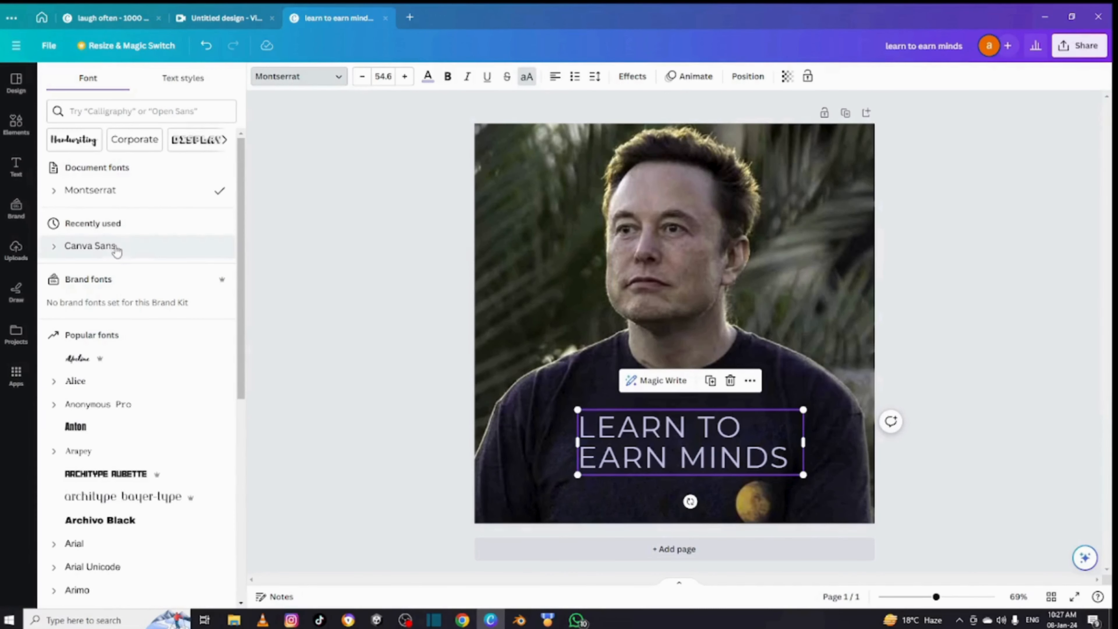
{"action": "left_click", "coordinate": [115, 246]}
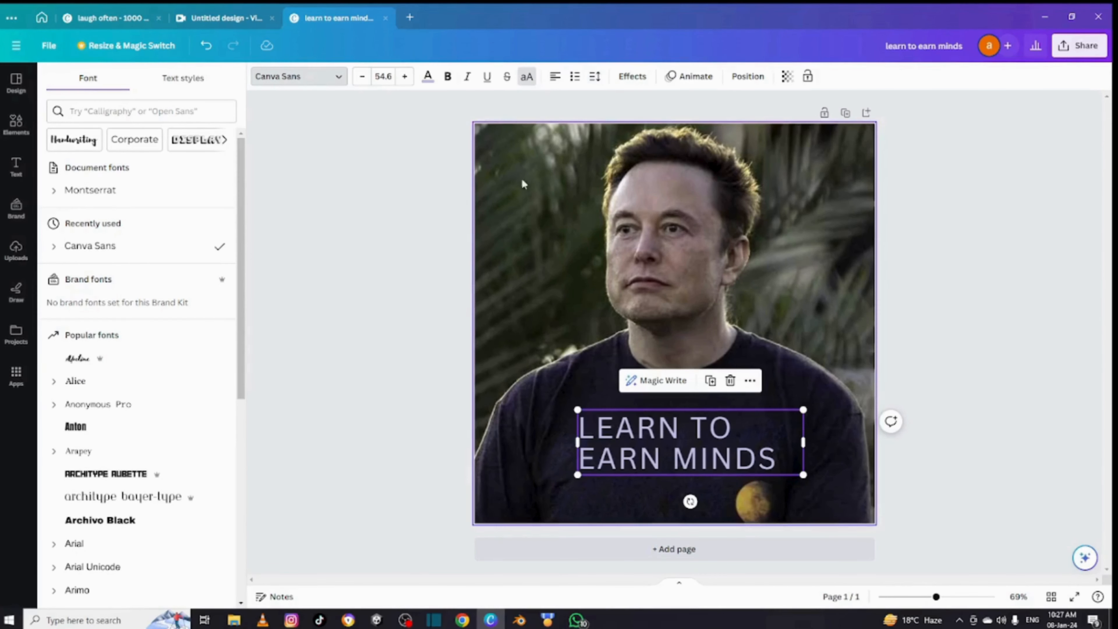
{"action": "left_click", "coordinate": [430, 203]}
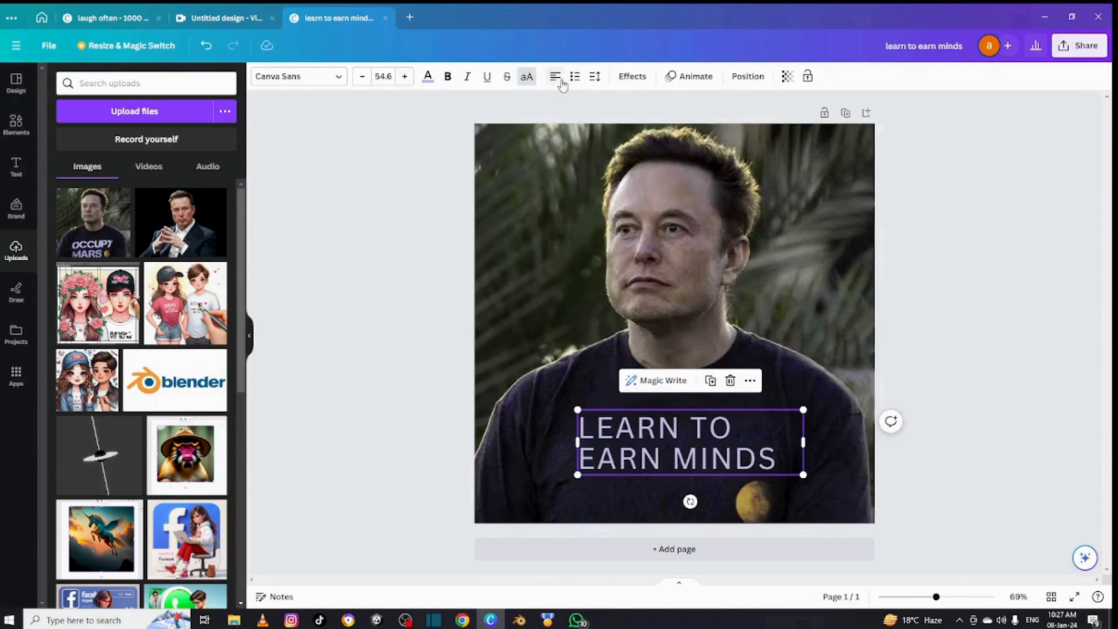
{"action": "left_click", "coordinate": [556, 78]}
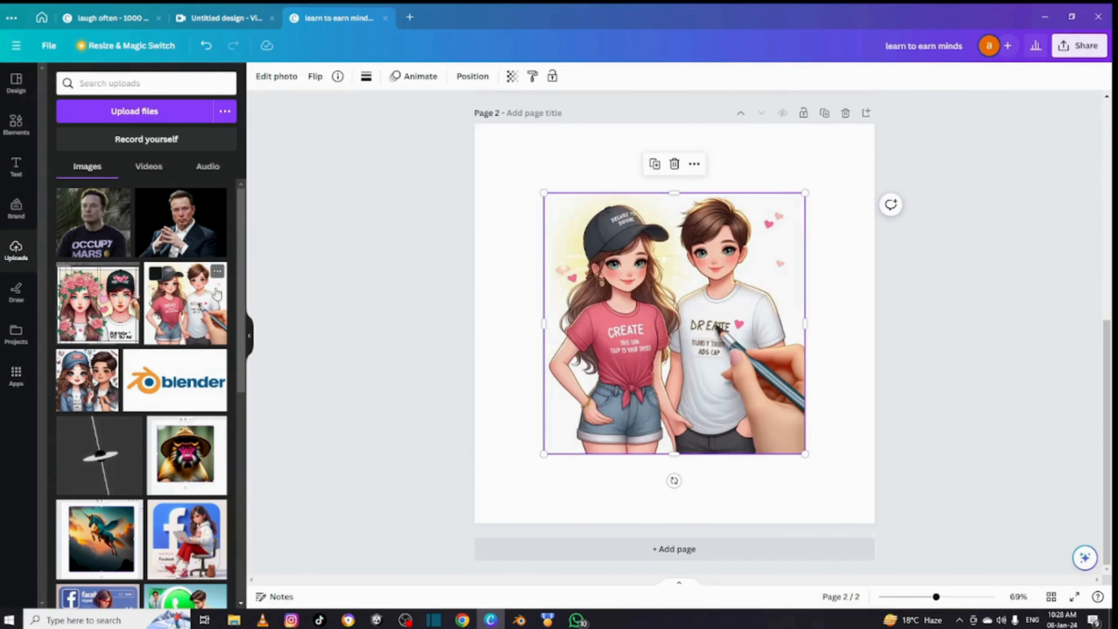
- Set the cartoon couple illustration as the background of page 2
{"action": "right_click", "coordinate": [681, 364]}
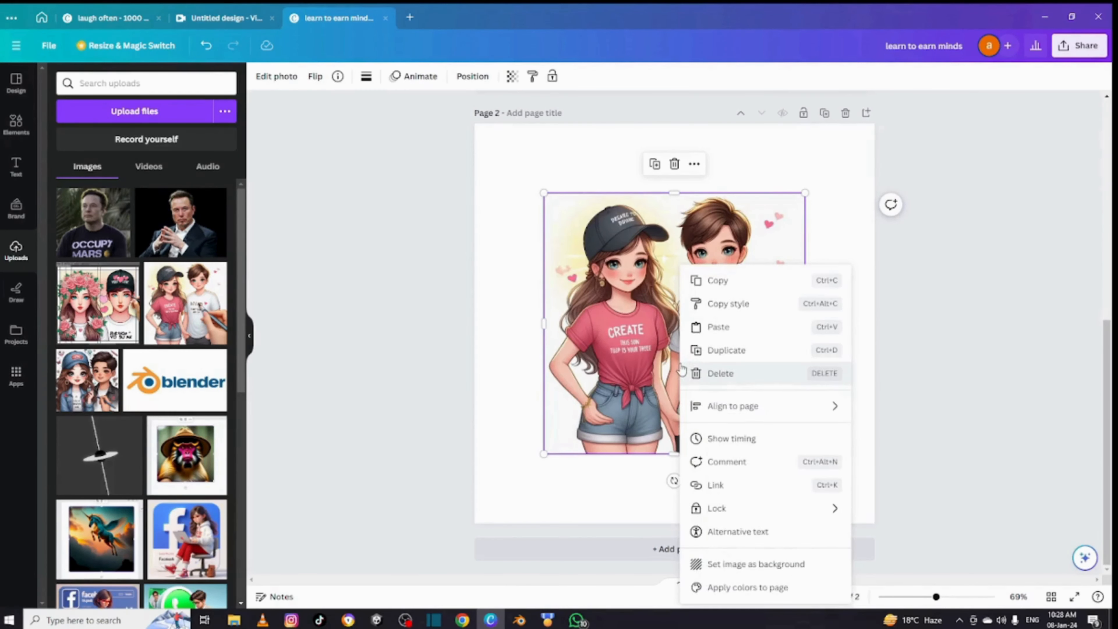
{"action": "left_click", "coordinate": [745, 567]}
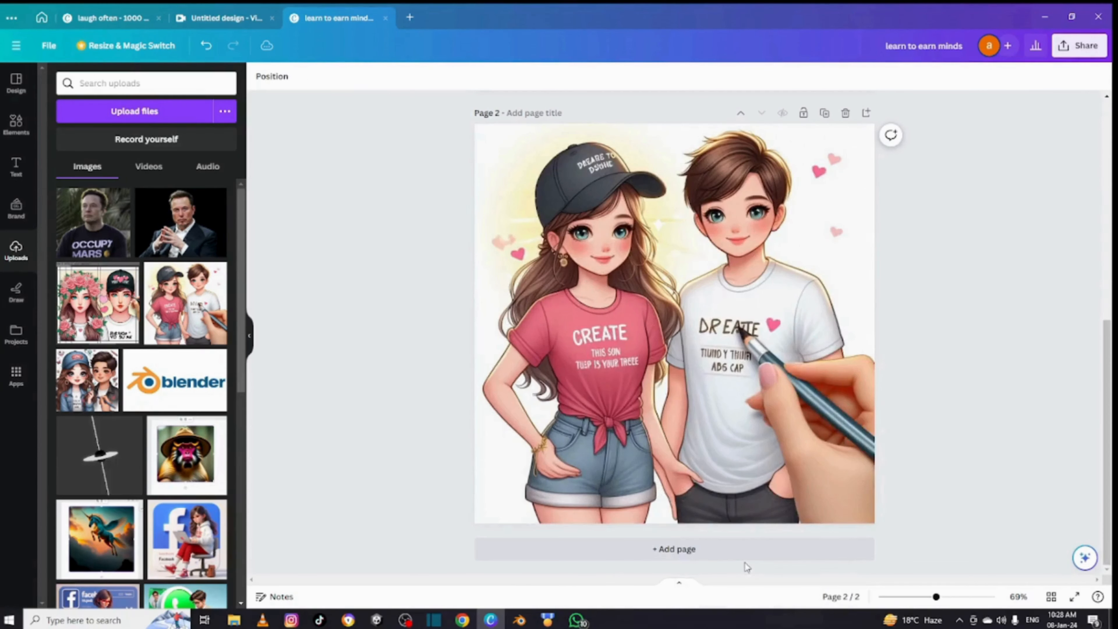
- Mark the pencil in the couple illustration as the Magic Edit area and proceed to describing the edit
{"action": "left_click", "coordinate": [633, 379]}
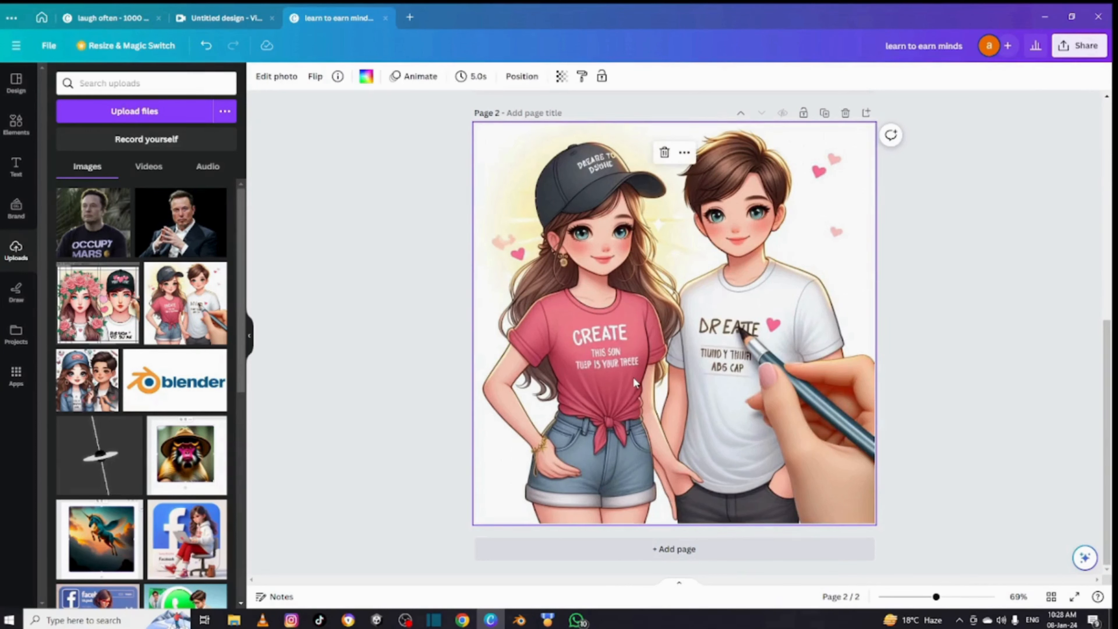
{"action": "left_click", "coordinate": [274, 77]}
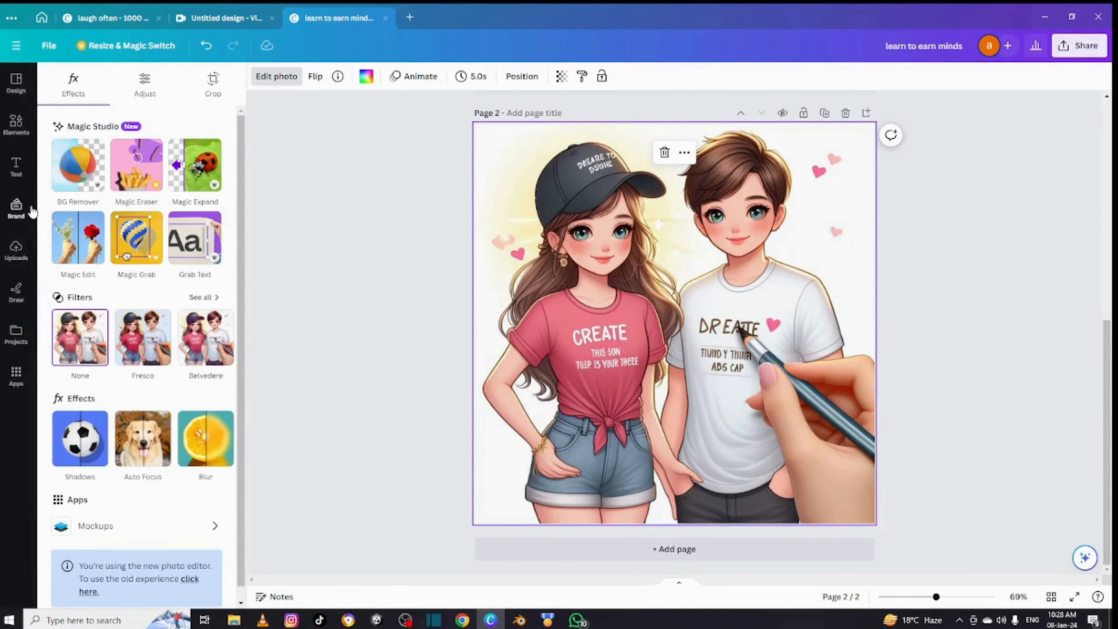
{"action": "left_click", "coordinate": [85, 232]}
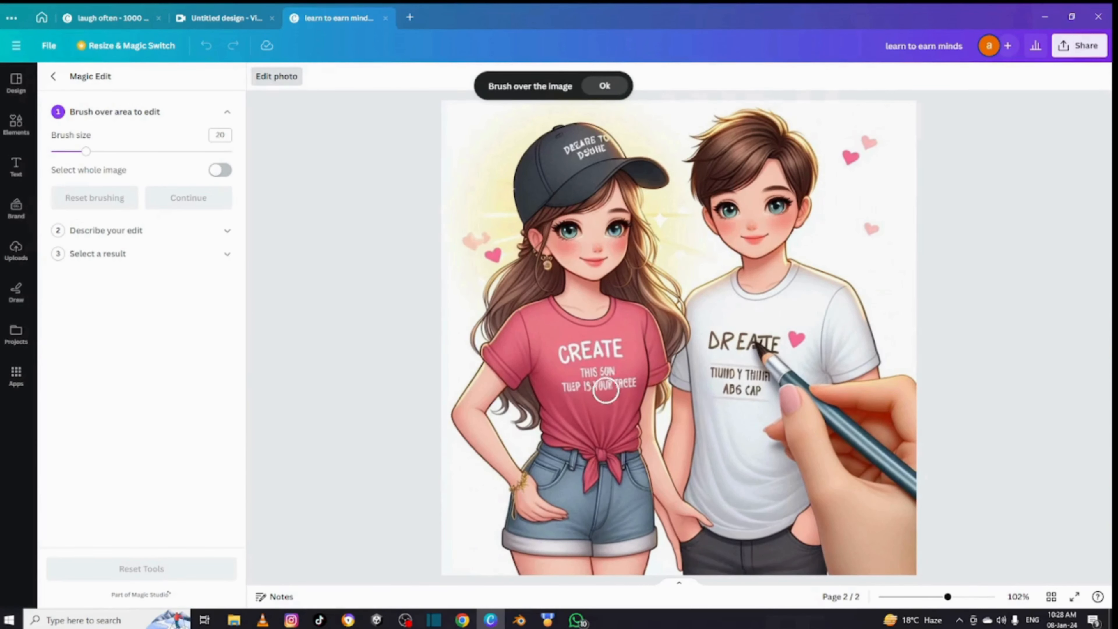
{"action": "mouse_move", "coordinate": [788, 348]}
{"action": "left_mouse_down"}
{"action": "mouse_move", "coordinate": [759, 348]}
{"action": "mouse_move", "coordinate": [775, 345]}
{"action": "mouse_move", "coordinate": [764, 353]}
{"action": "mouse_move", "coordinate": [859, 446]}
{"action": "mouse_move", "coordinate": [890, 450]}
{"action": "mouse_move", "coordinate": [904, 467]}
{"action": "mouse_move", "coordinate": [880, 469]}
{"action": "mouse_move", "coordinate": [895, 468]}
{"action": "left_mouse_up"}
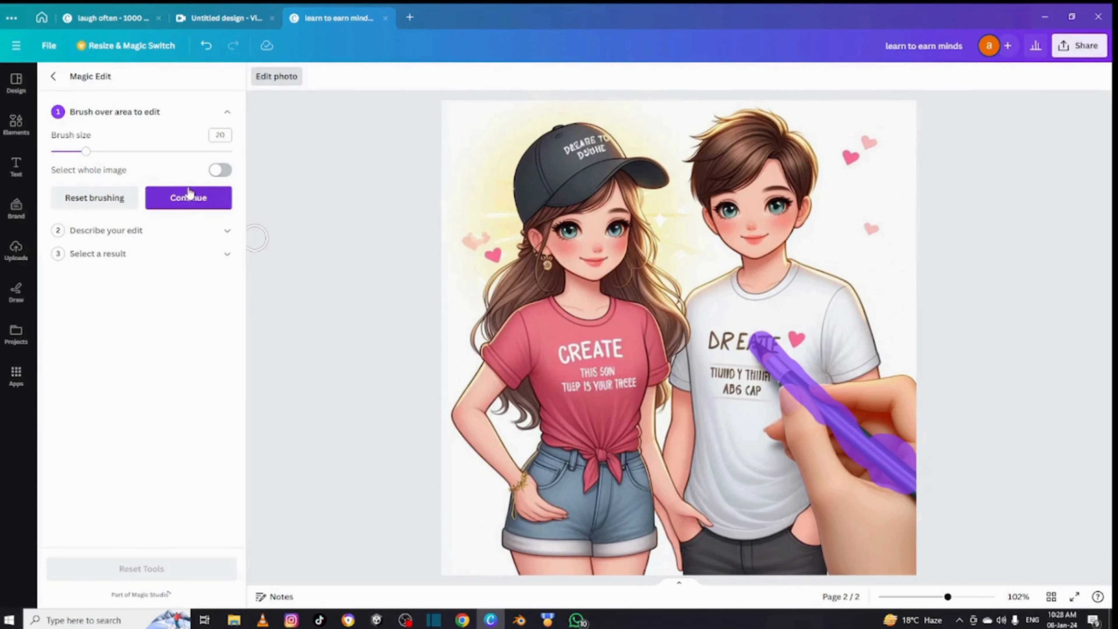
{"action": "left_click", "coordinate": [187, 200]}
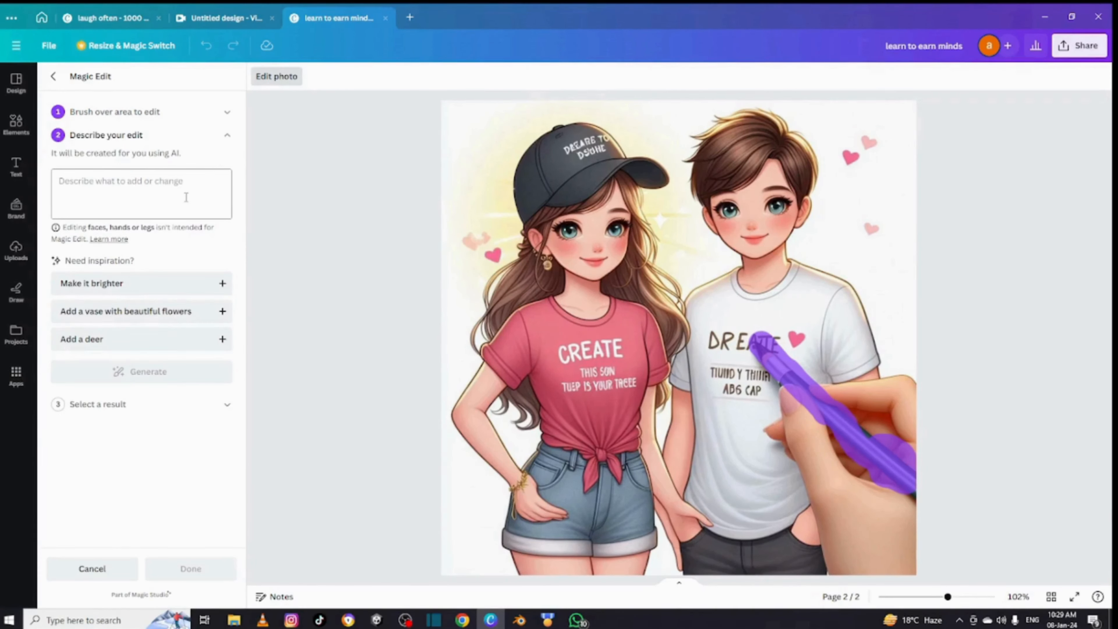
- Generate Magic Edit results from the description "a megic pencil" and apply the light-blue patterned pencil with the black tip
{"action": "left_click", "coordinate": [140, 186]}
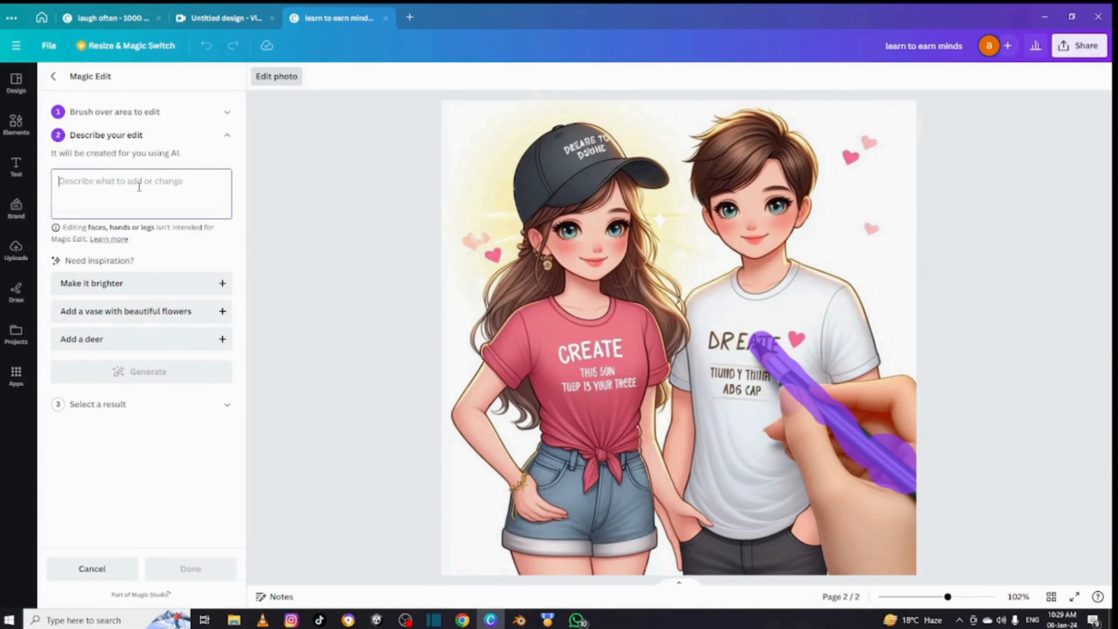
{"action": "type", "text": "a m"}
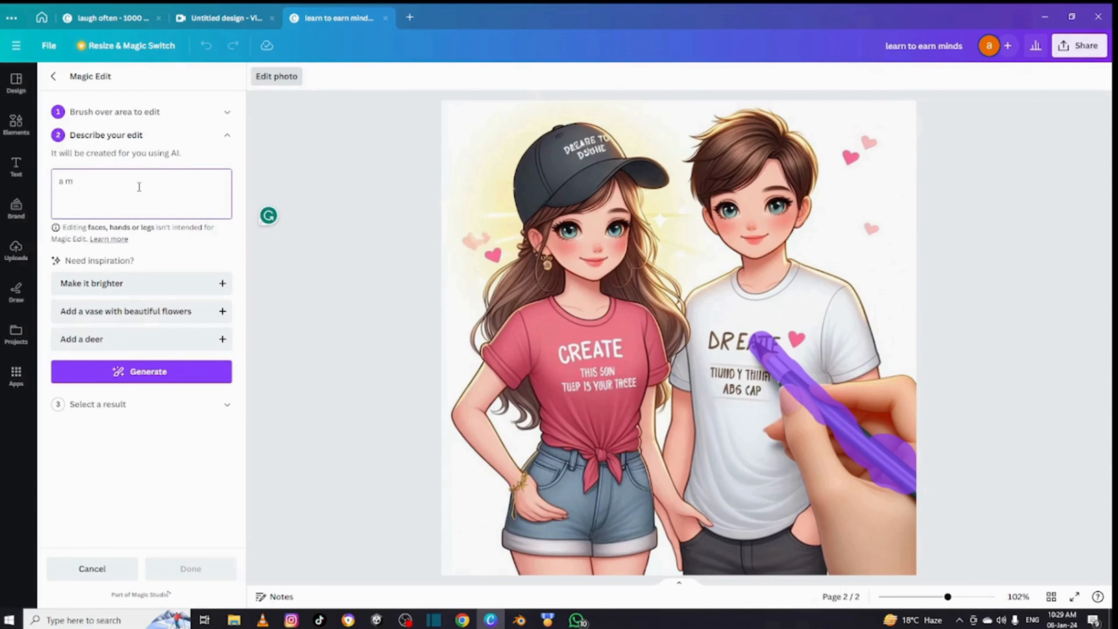
{"action": "type", "text": "egic pencil"}
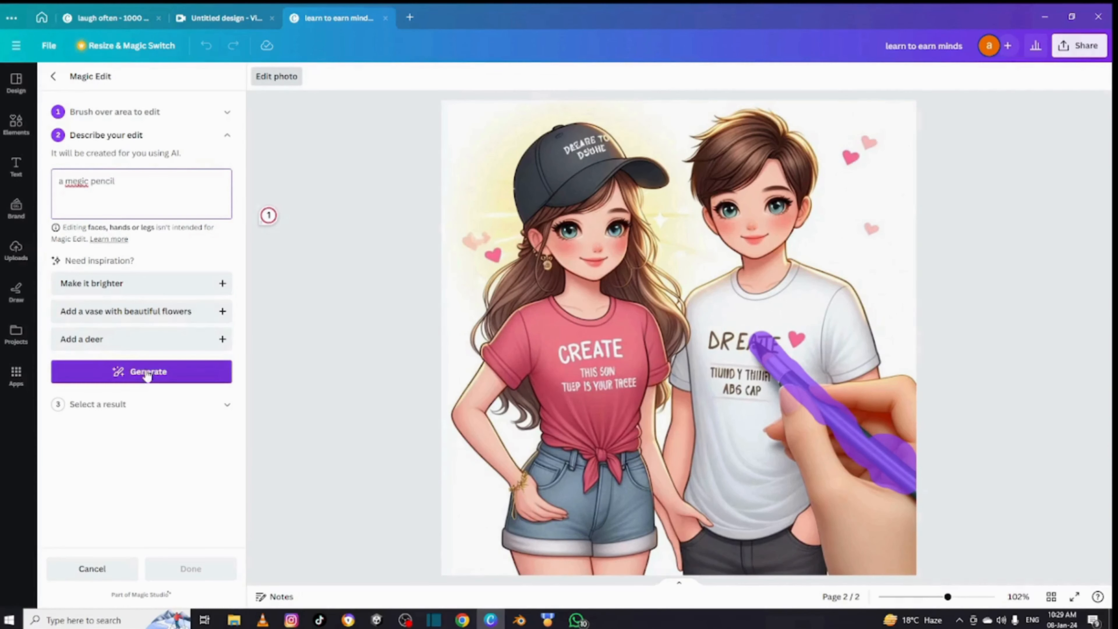
{"action": "left_click", "coordinate": [145, 373]}
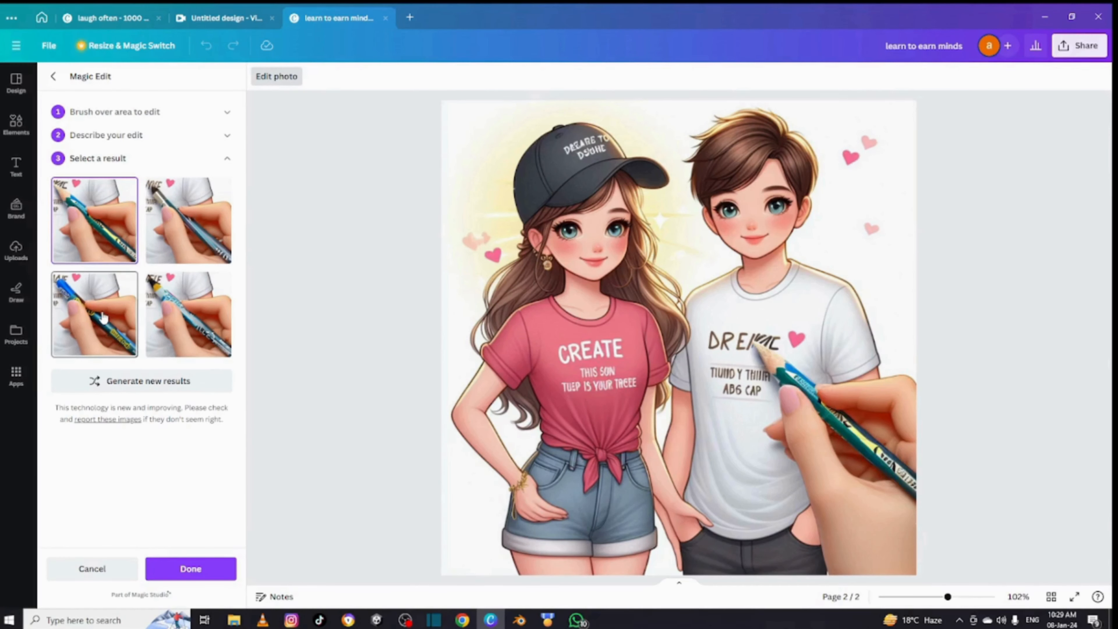
{"action": "left_click", "coordinate": [189, 316]}
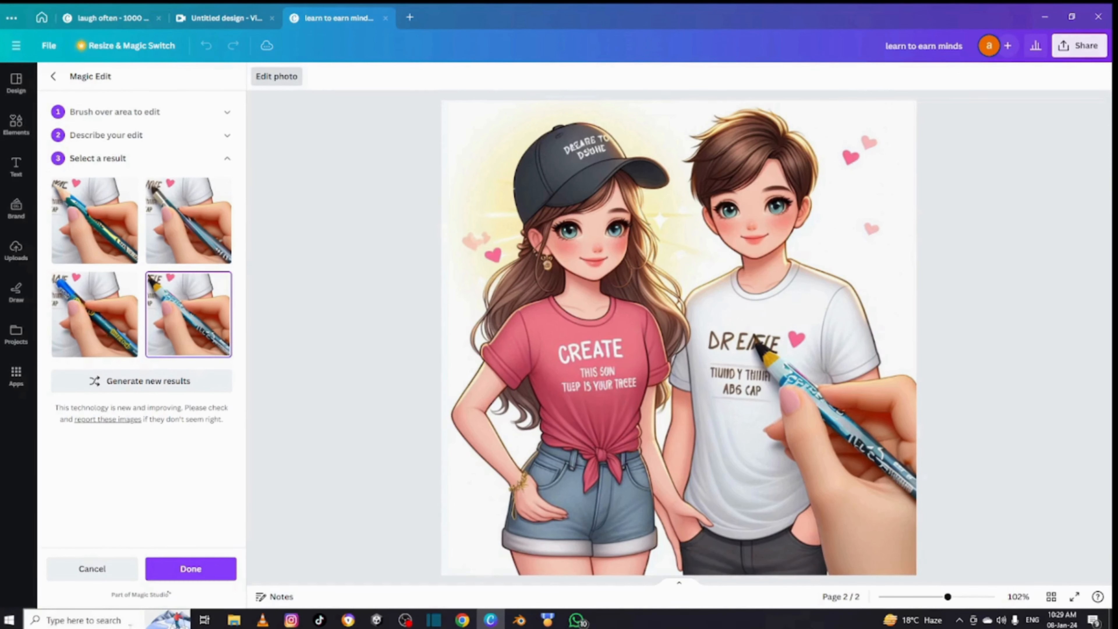
{"action": "left_click", "coordinate": [186, 569]}
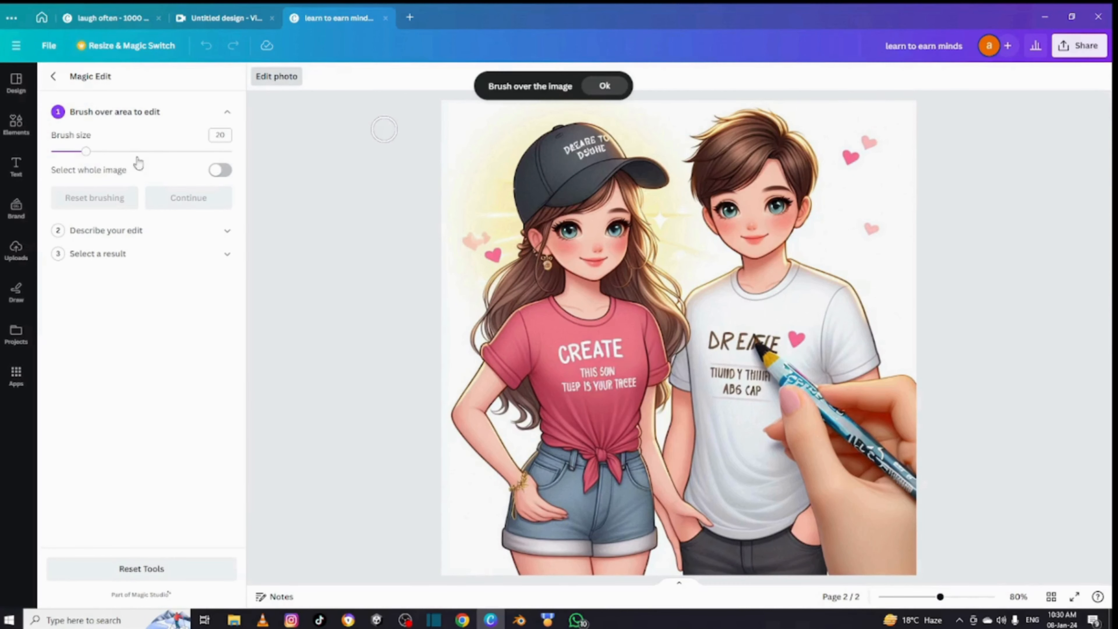
- Set the Magic Edit brush size to 43, brush over the girl's whole cap, and continue to describing the edit
{"action": "left_click", "coordinate": [128, 152]}
{"action": "mouse_move", "coordinate": [533, 191]}
{"action": "left_mouse_down"}
{"action": "mouse_move", "coordinate": [564, 147]}
{"action": "mouse_move", "coordinate": [645, 160]}
{"action": "mouse_move", "coordinate": [571, 171]}
{"action": "mouse_move", "coordinate": [532, 193]}
{"action": "mouse_move", "coordinate": [547, 158]}
{"action": "mouse_move", "coordinate": [655, 169]}
{"action": "left_mouse_up"}
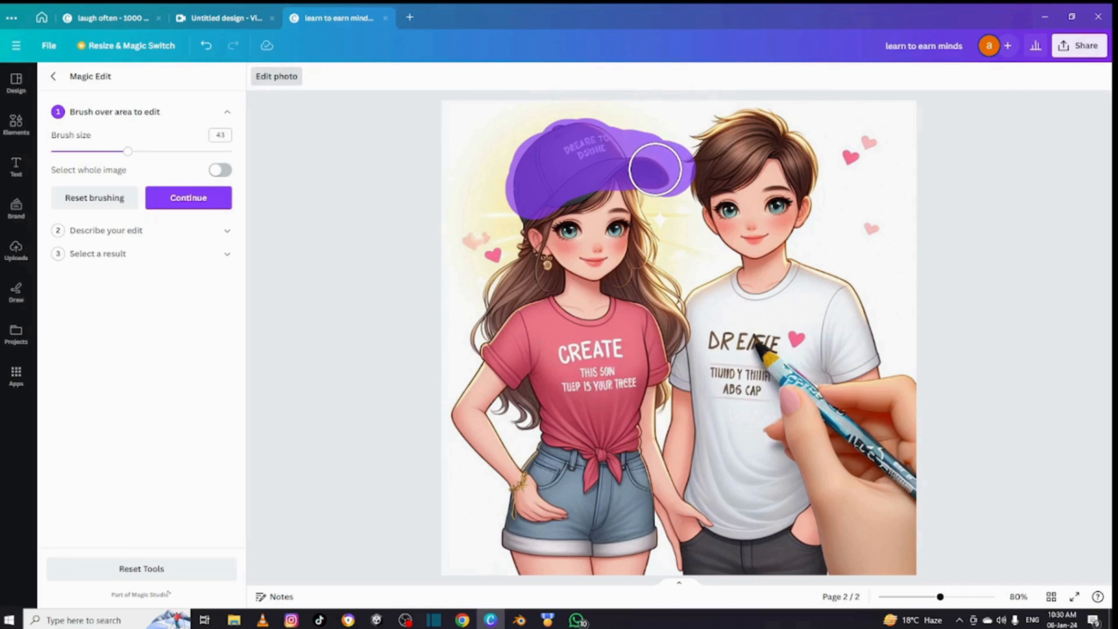
{"action": "left_click", "coordinate": [185, 201]}
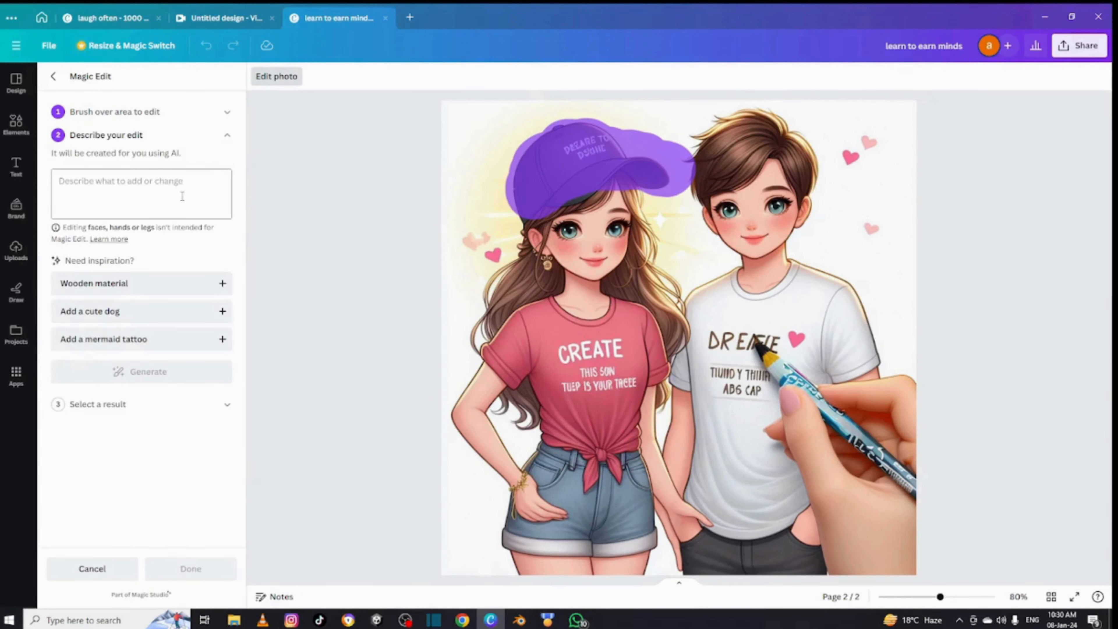
- Describe the edit for the girl's cap as "a red hat" and generate the results
{"action": "left_click", "coordinate": [125, 201]}
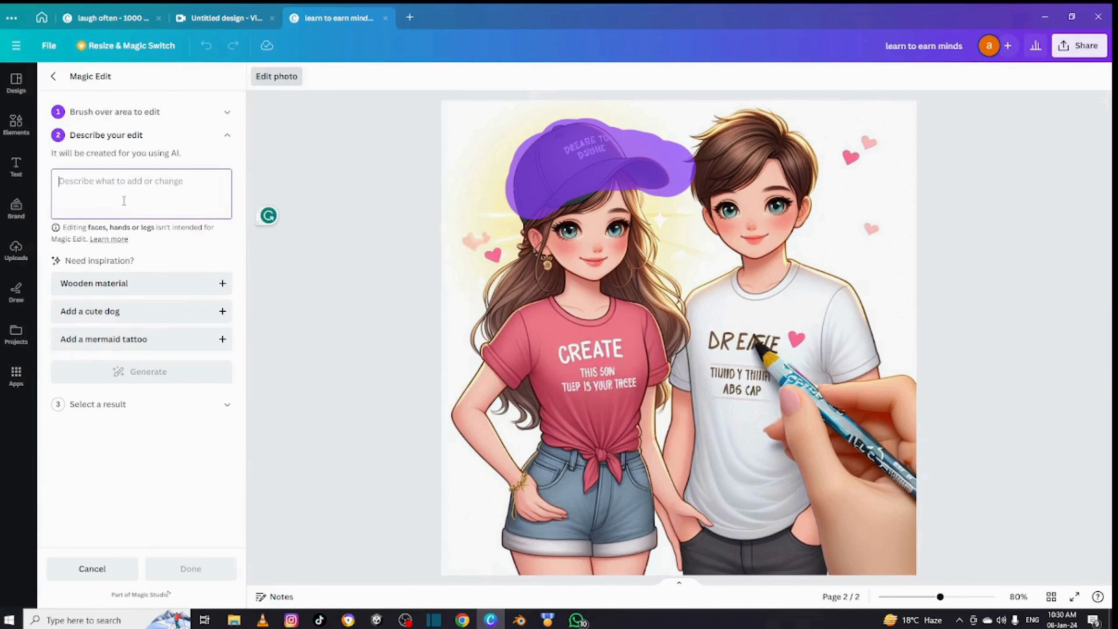
{"action": "type", "text": "a red "}
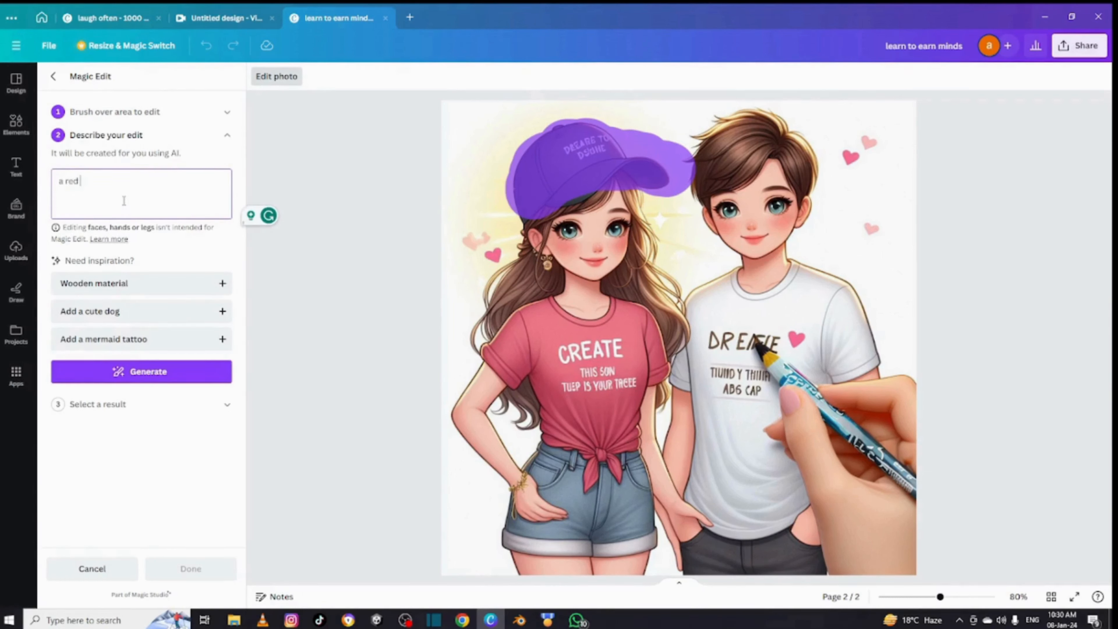
{"action": "type", "text": "hat"}
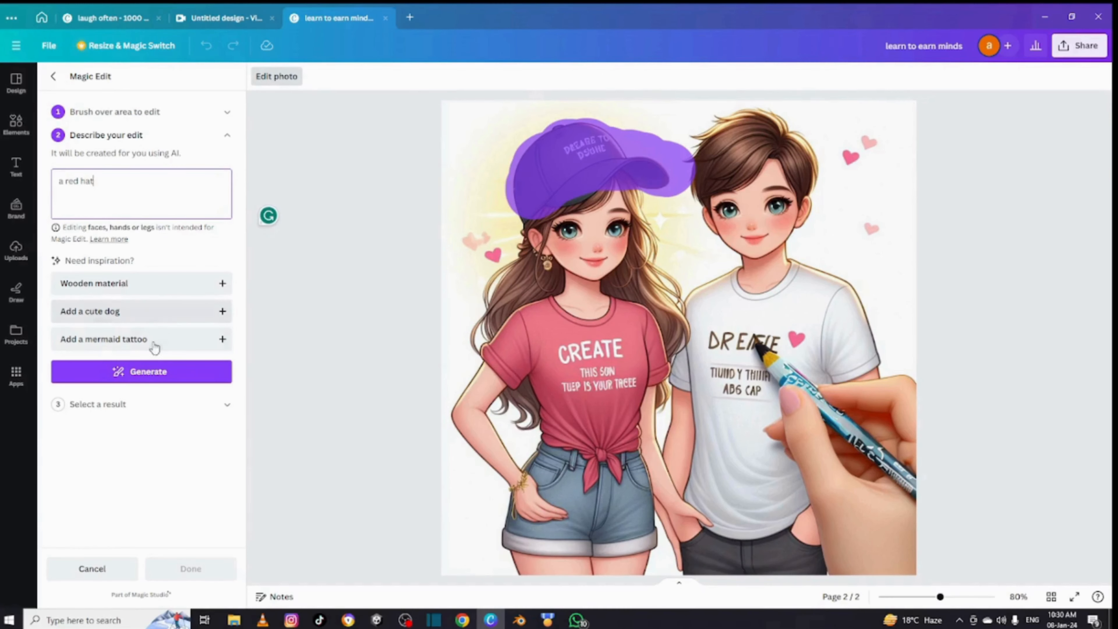
{"action": "left_click", "coordinate": [141, 373]}
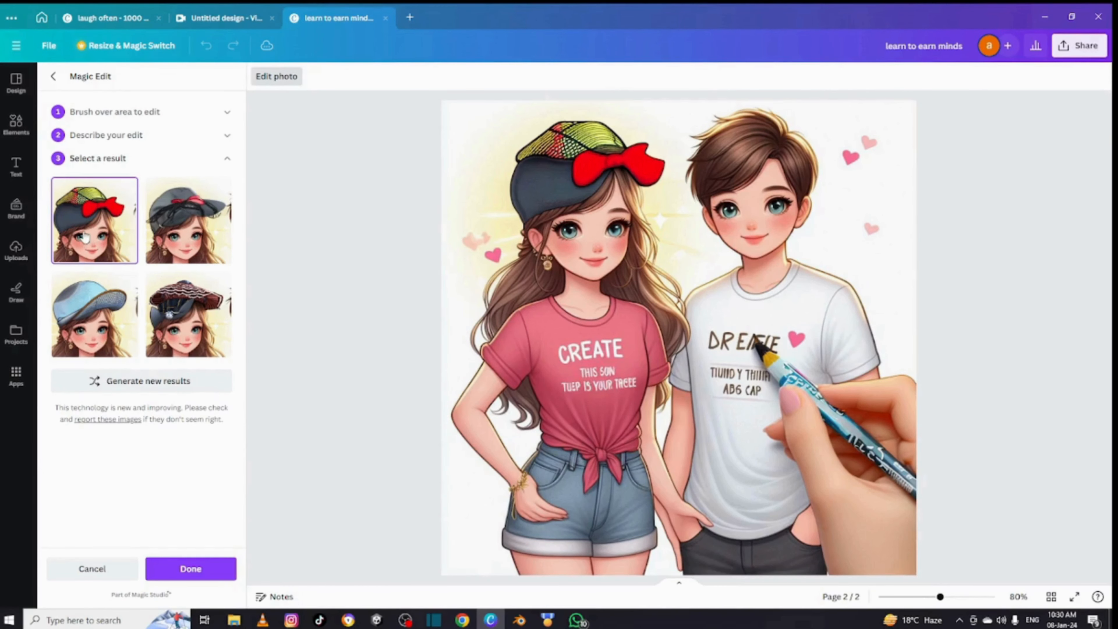
- Preview the generated hat variations on the girl and select the light-blue cap
{"action": "left_click", "coordinate": [172, 232]}
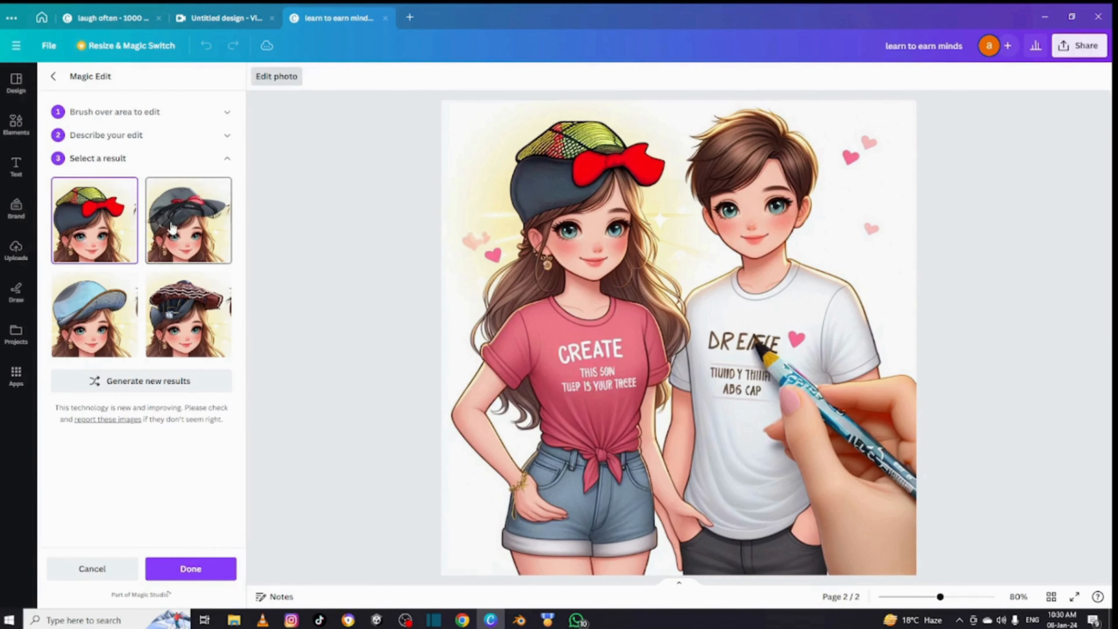
{"action": "left_click", "coordinate": [106, 229]}
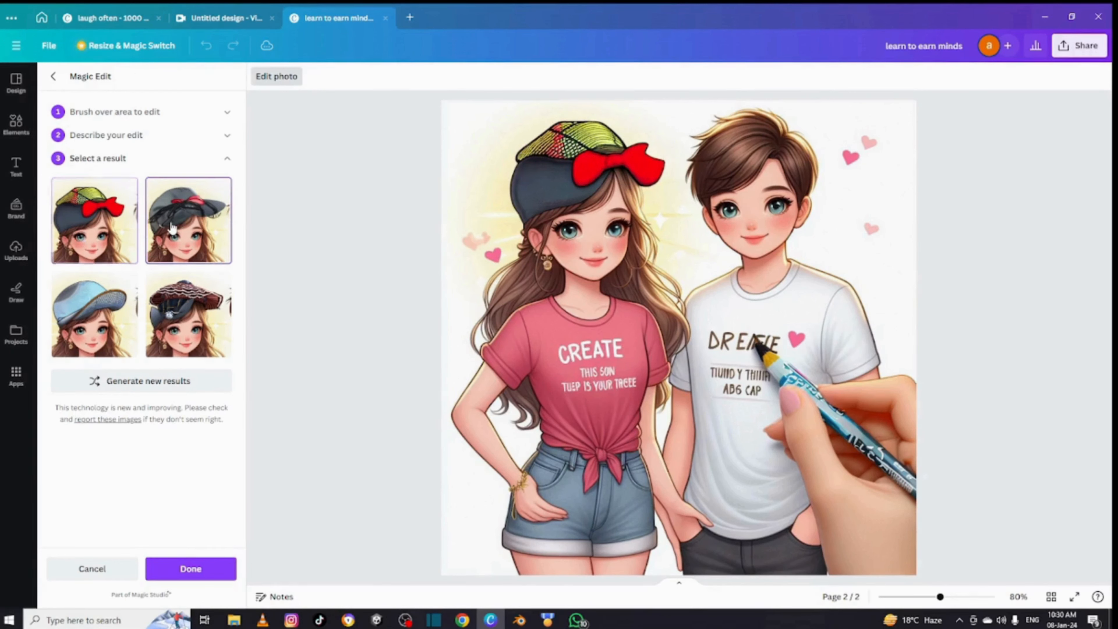
{"action": "left_click", "coordinate": [105, 326]}
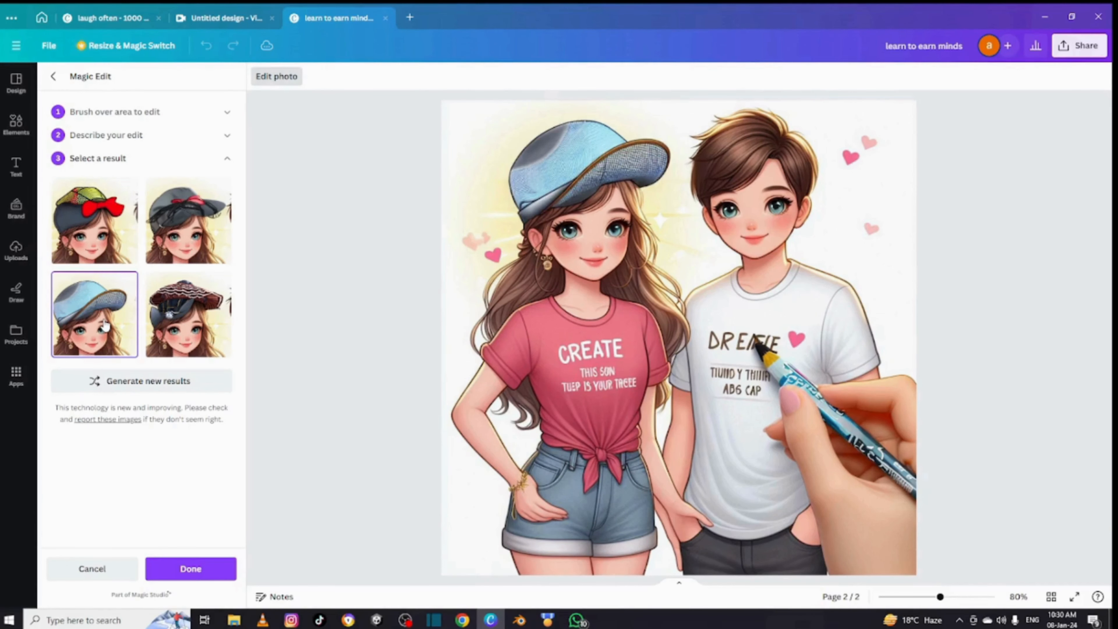
{"action": "left_click", "coordinate": [188, 323]}
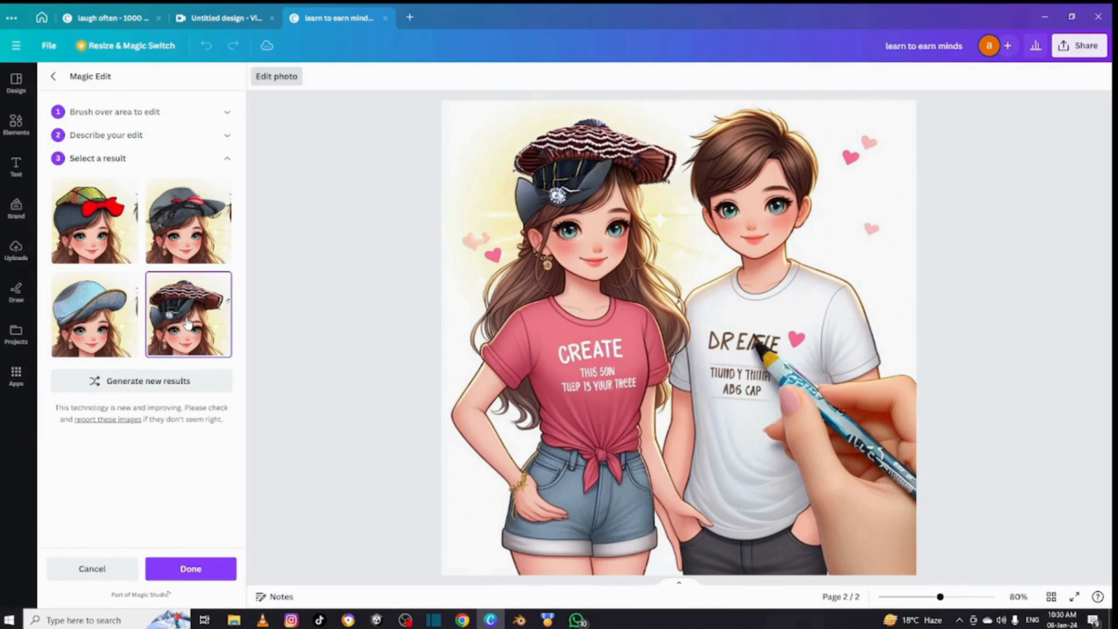
{"action": "left_click", "coordinate": [103, 328]}
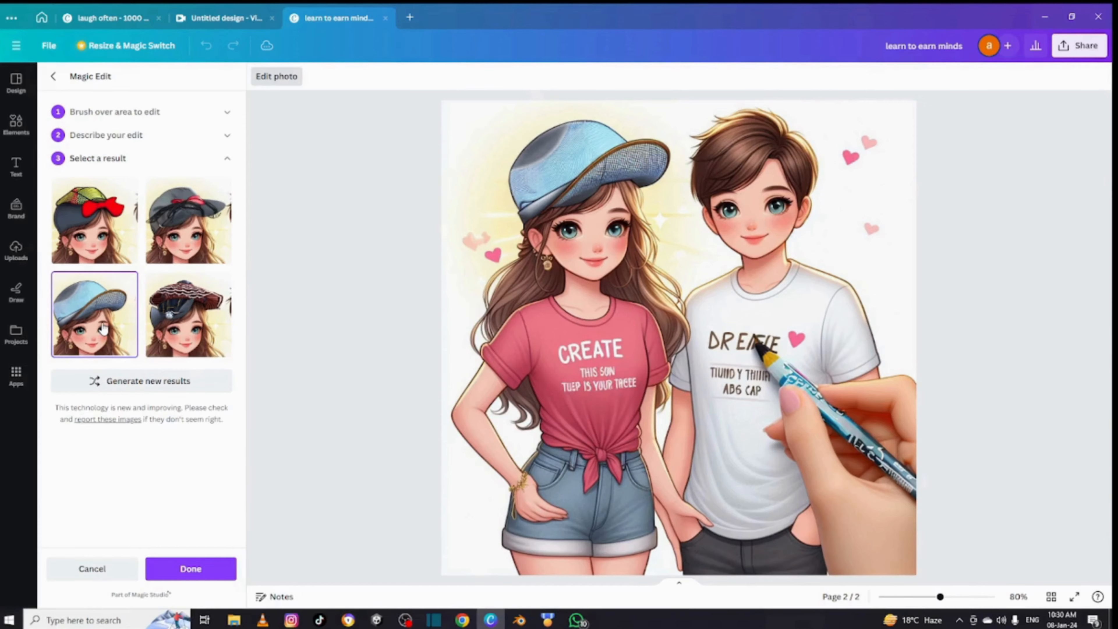